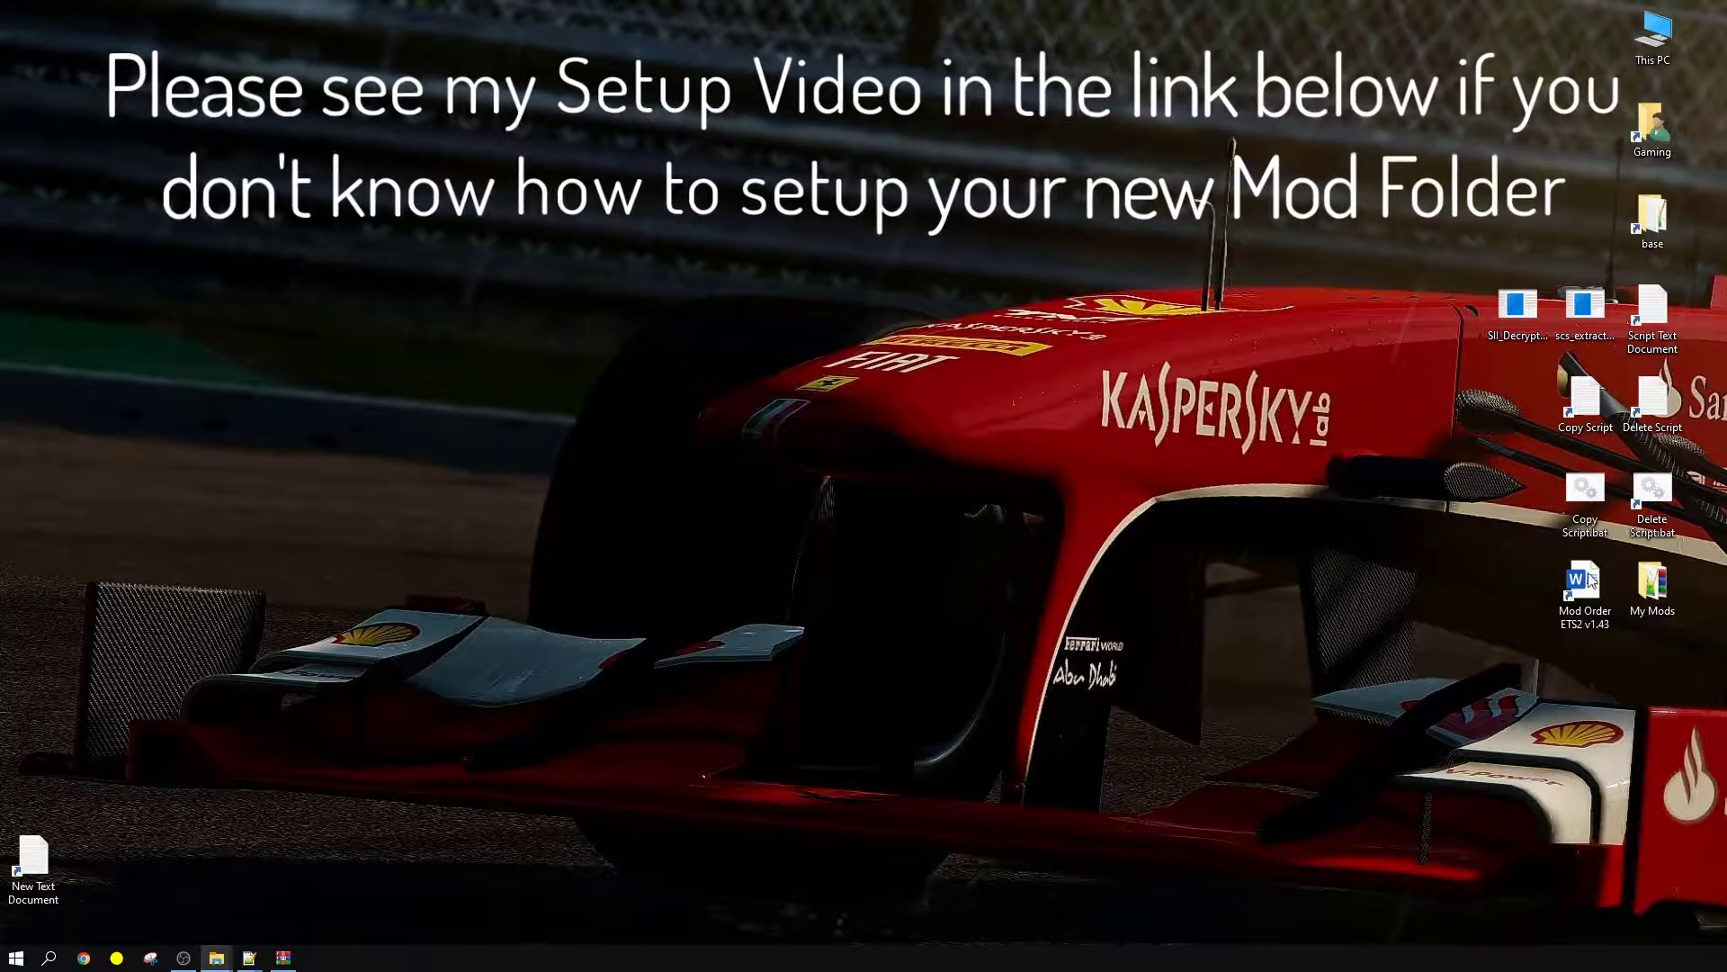
Open My Mods\def, then open the base v1.43 files in a second window placed below it.
double_click(1647, 590)
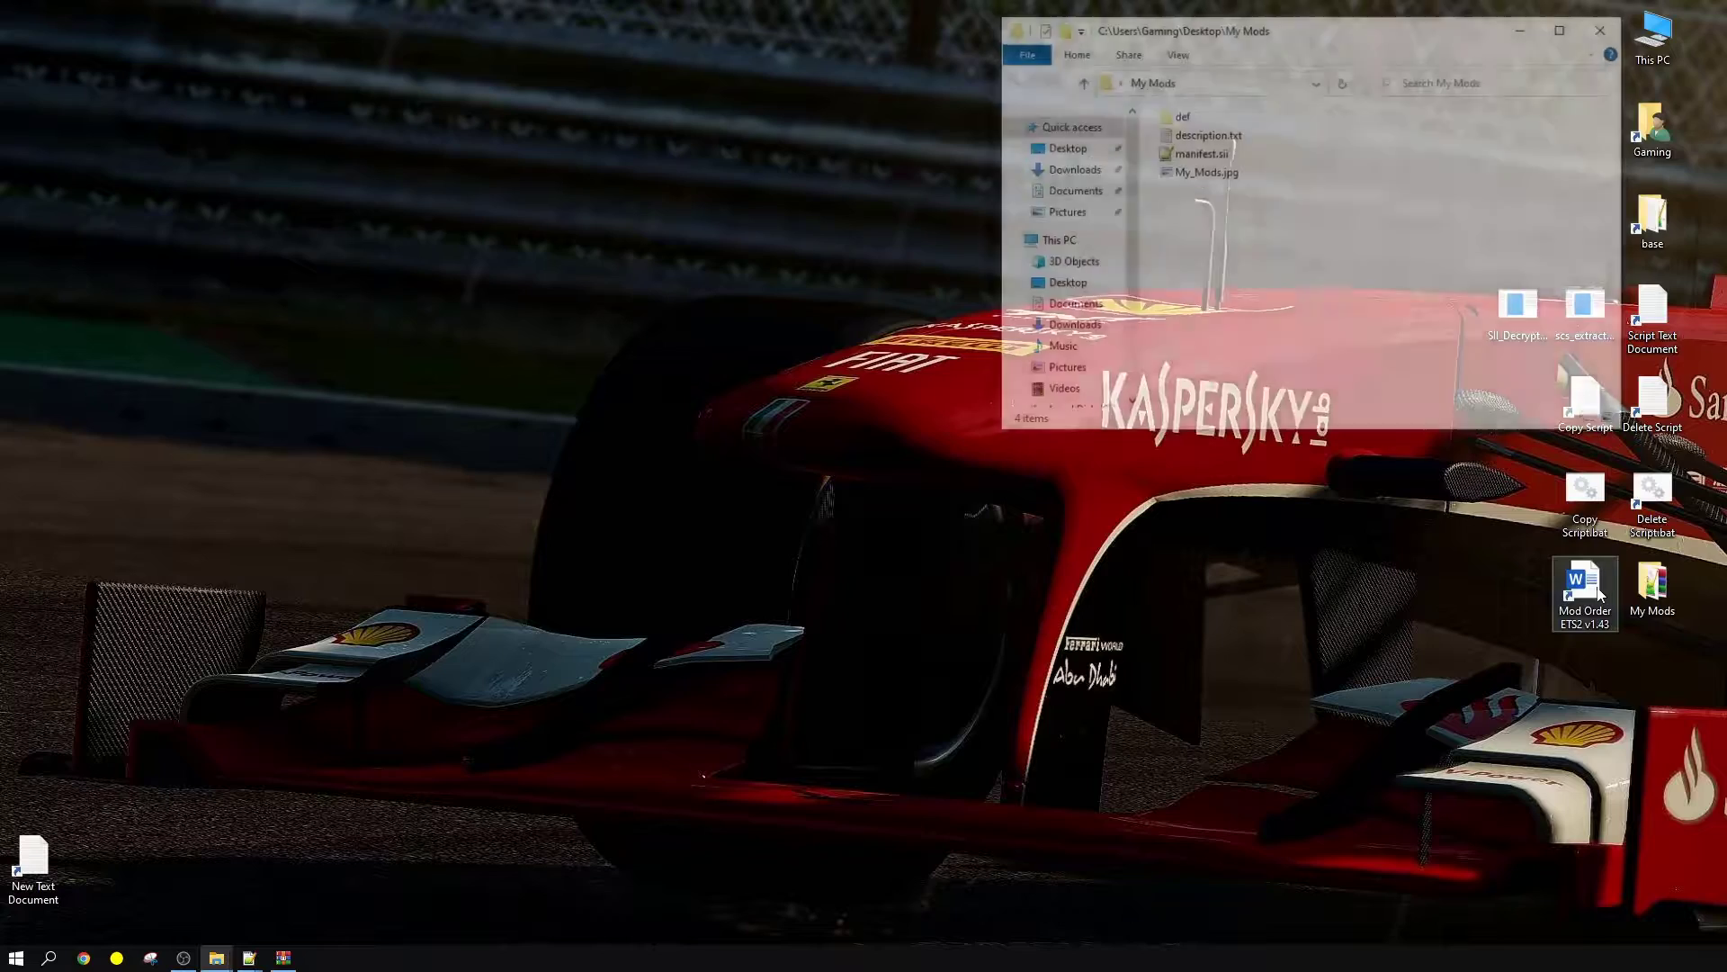
click(1188, 116)
double_click(1186, 116)
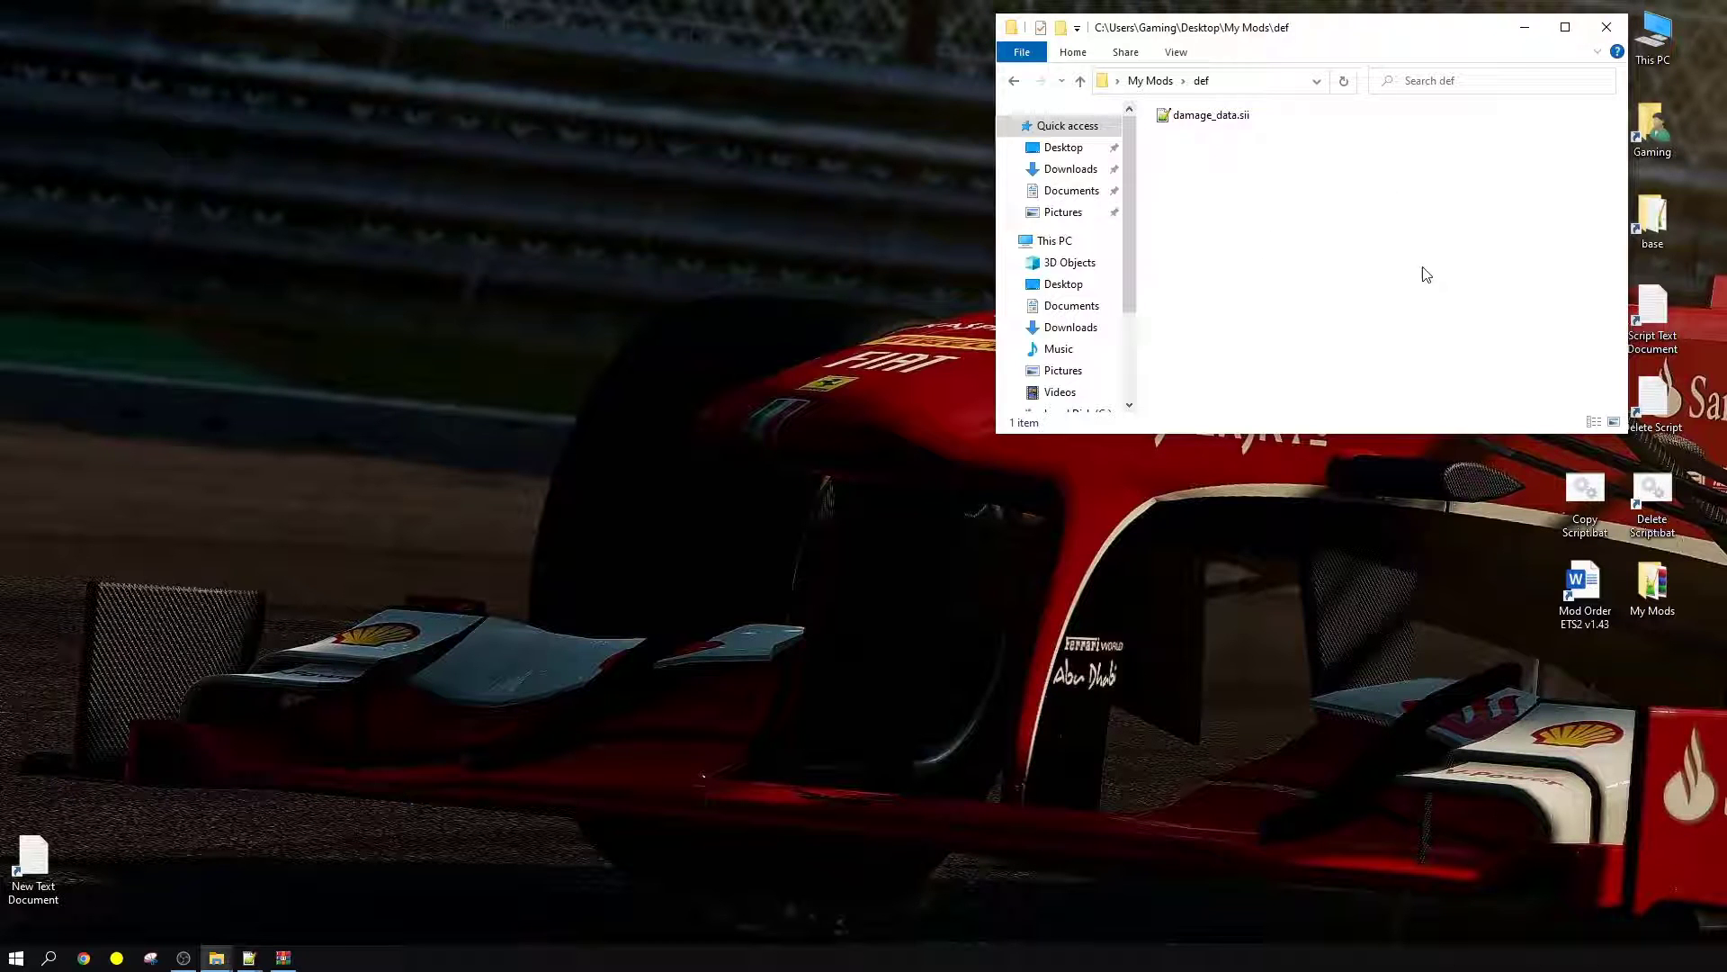
double_click(1658, 225)
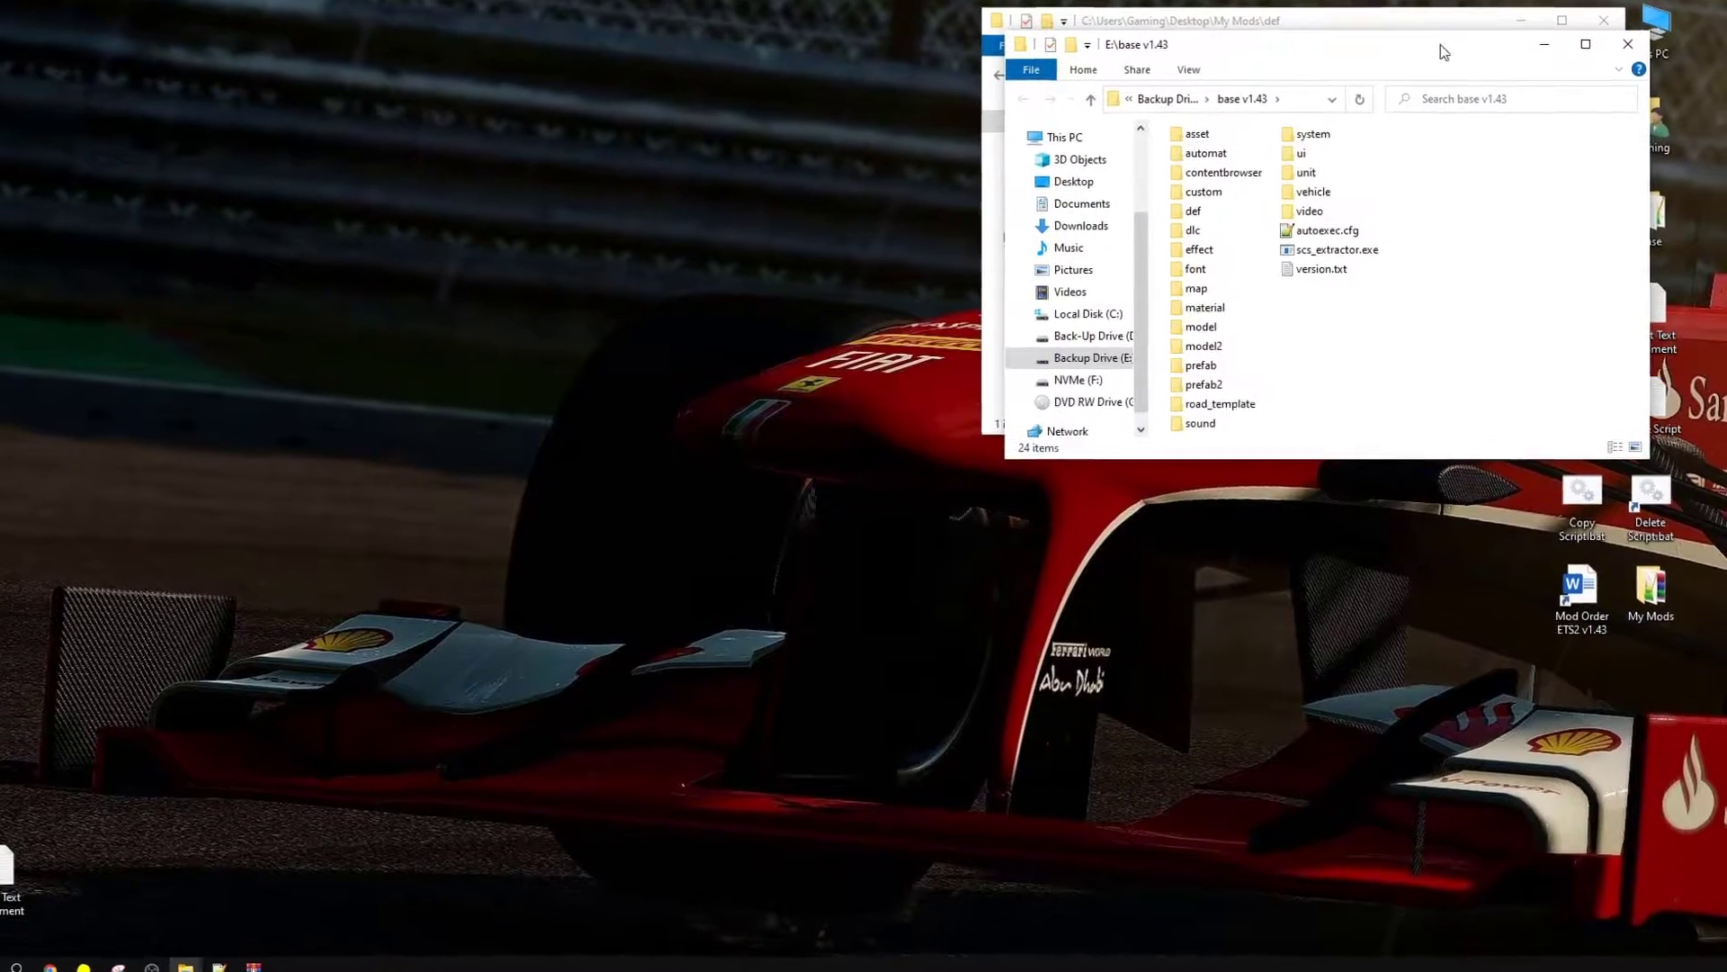
drag(1444, 52, 1490, 472)
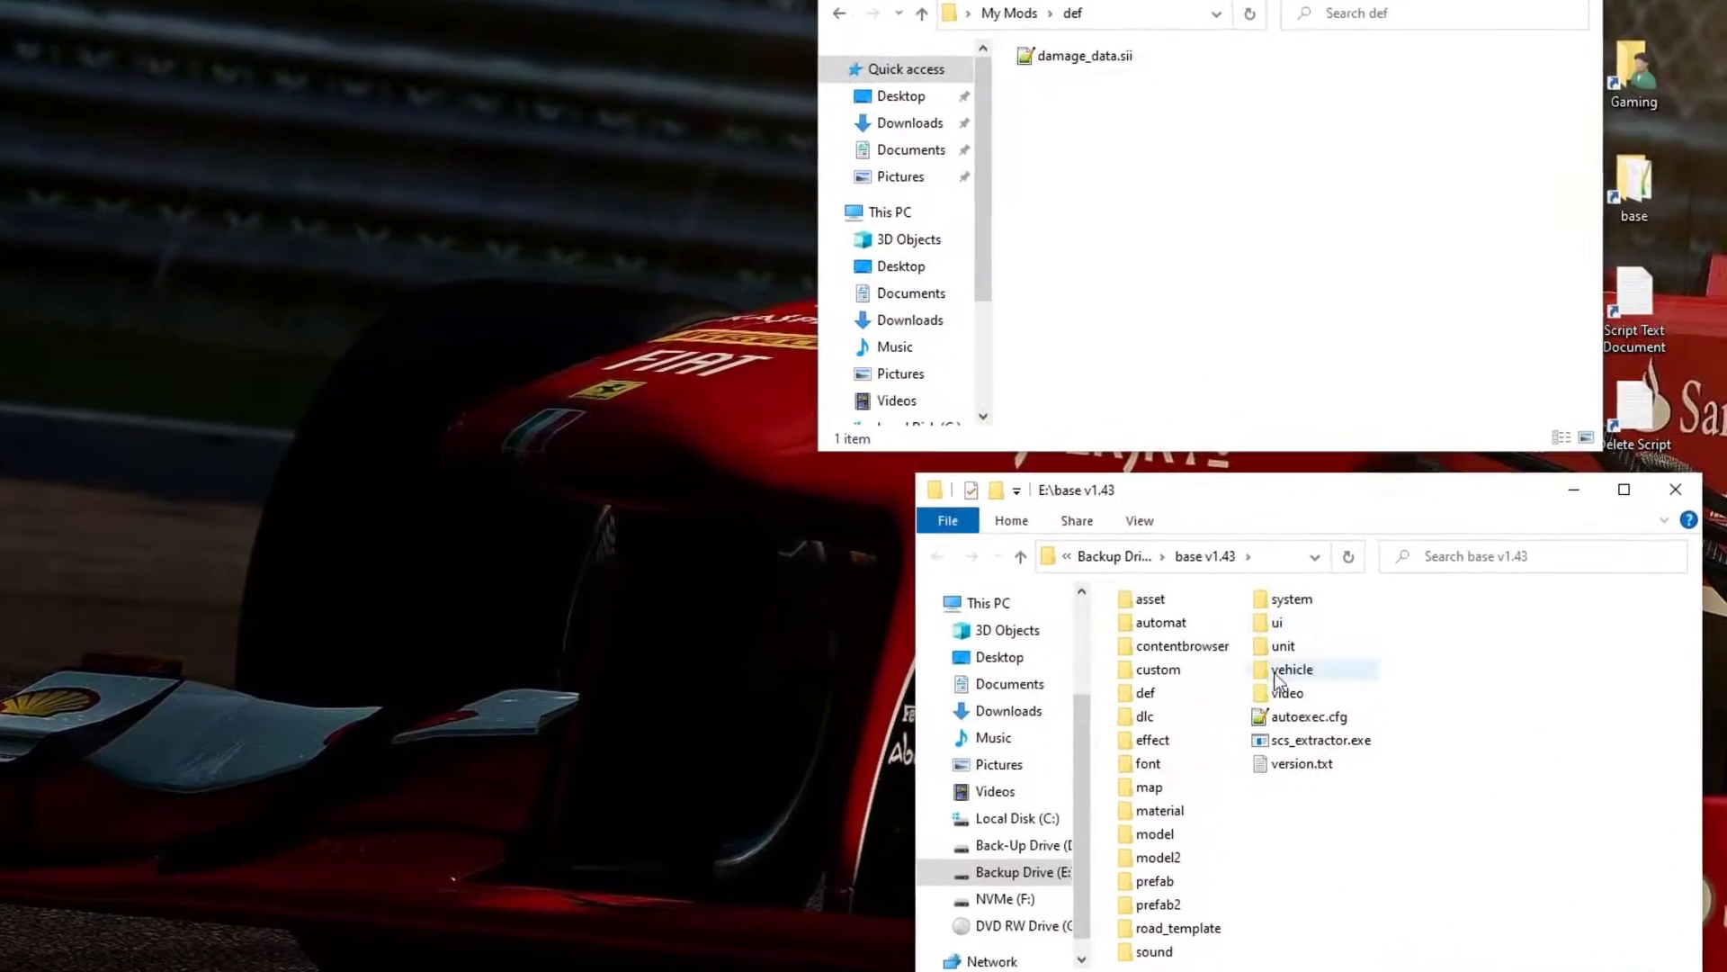
Open the base def folder and create and open a camera folder in the mod's def folder.
double_click(1145, 692)
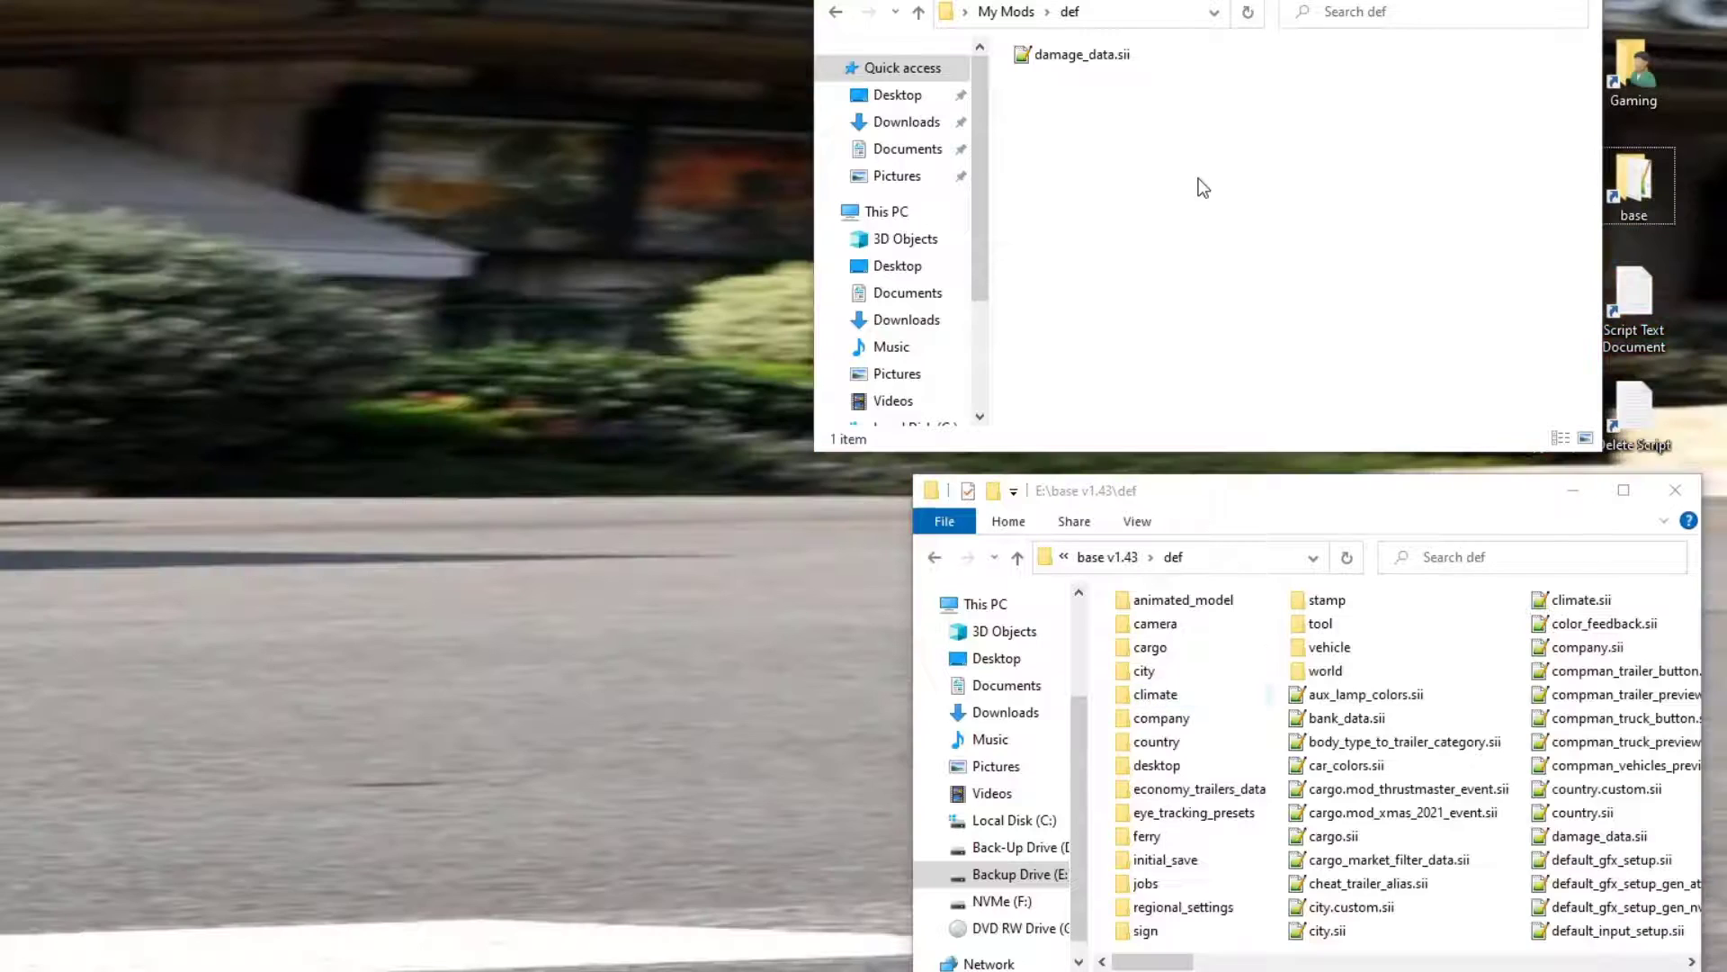
right_click(1198, 177)
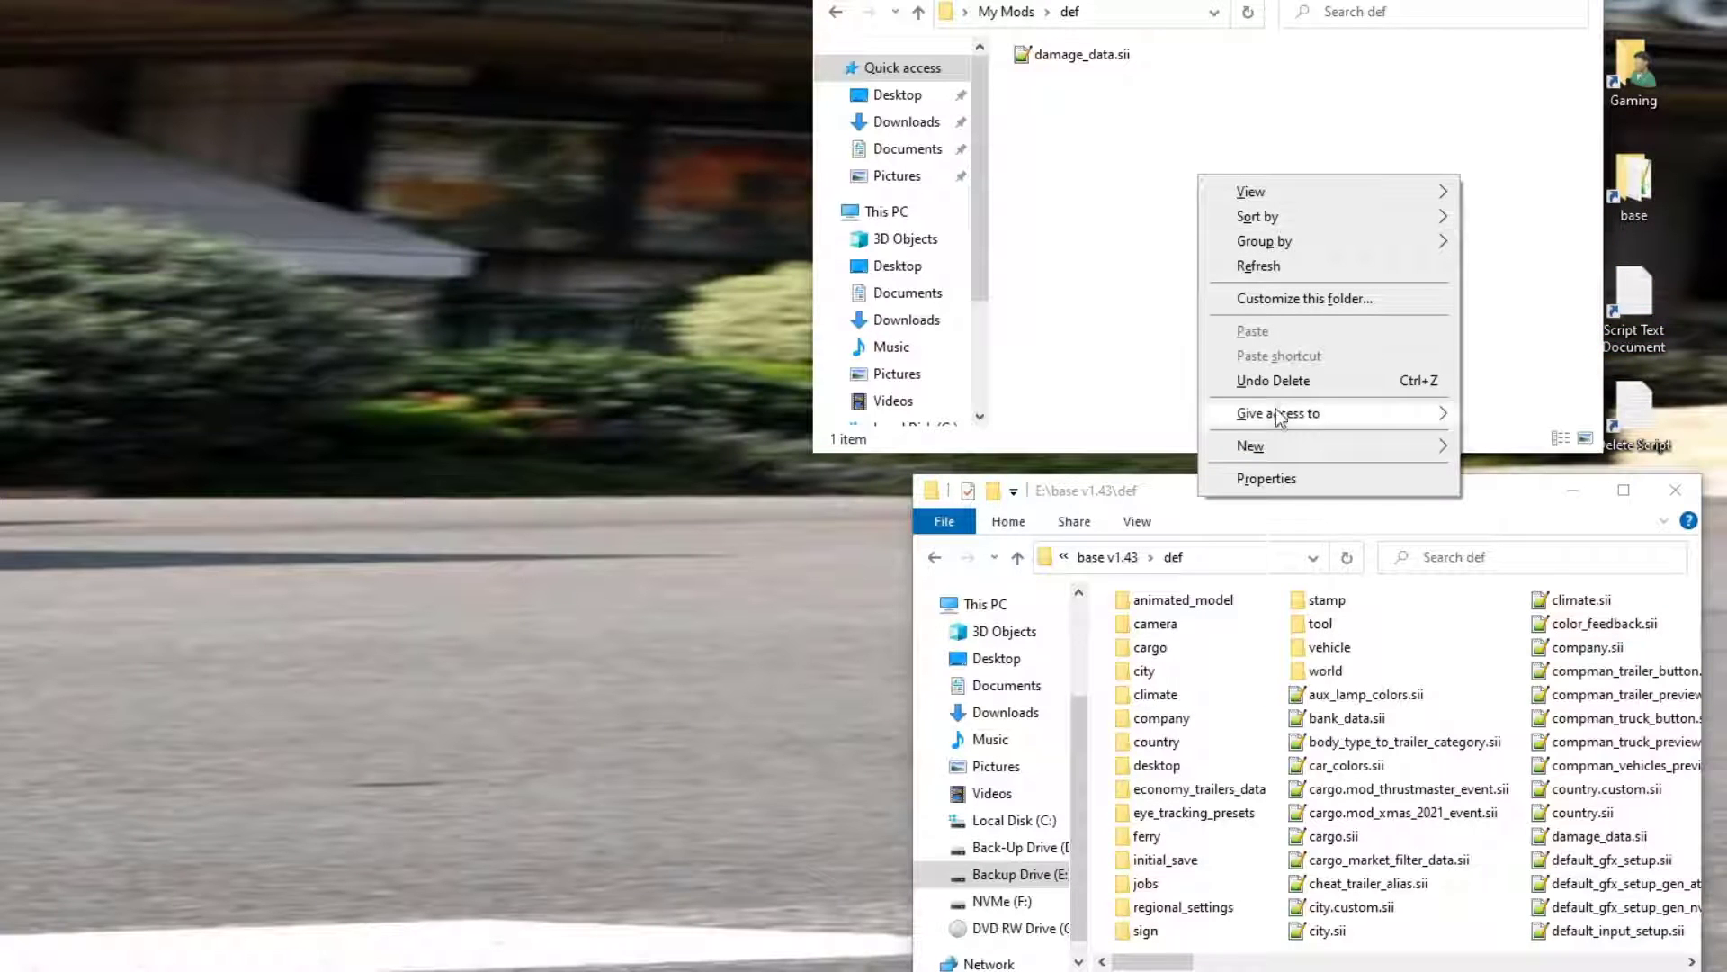
mouse_move(1264, 447)
click(1063, 454)
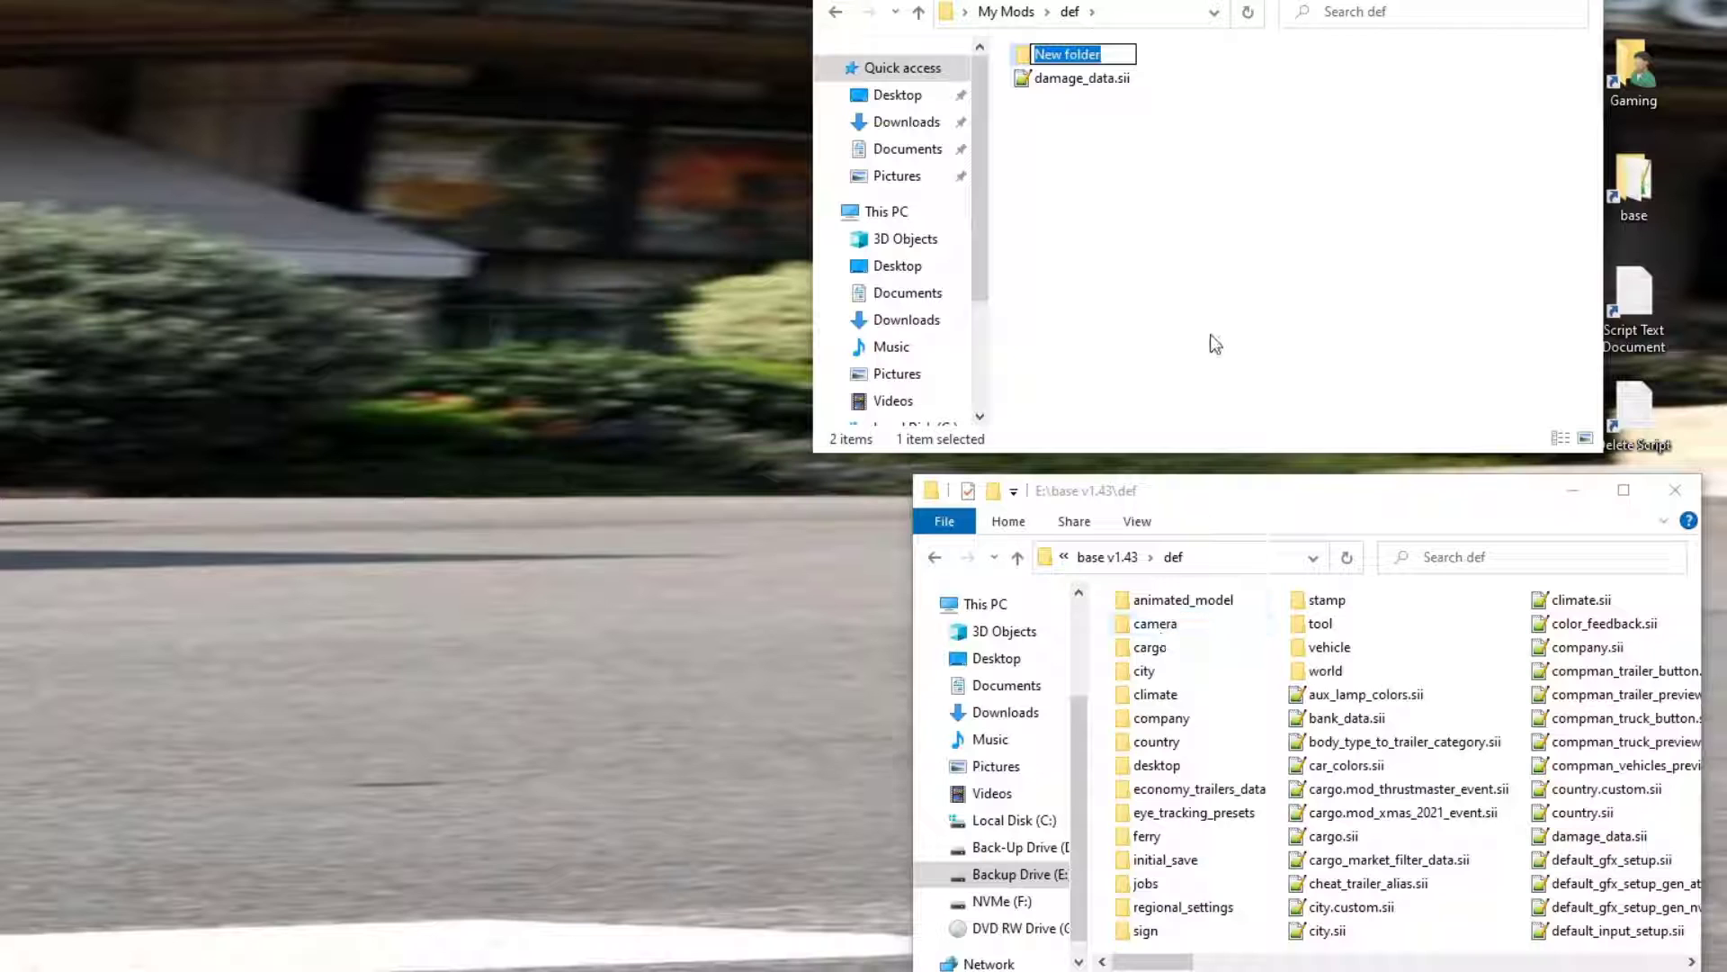
text(camera)
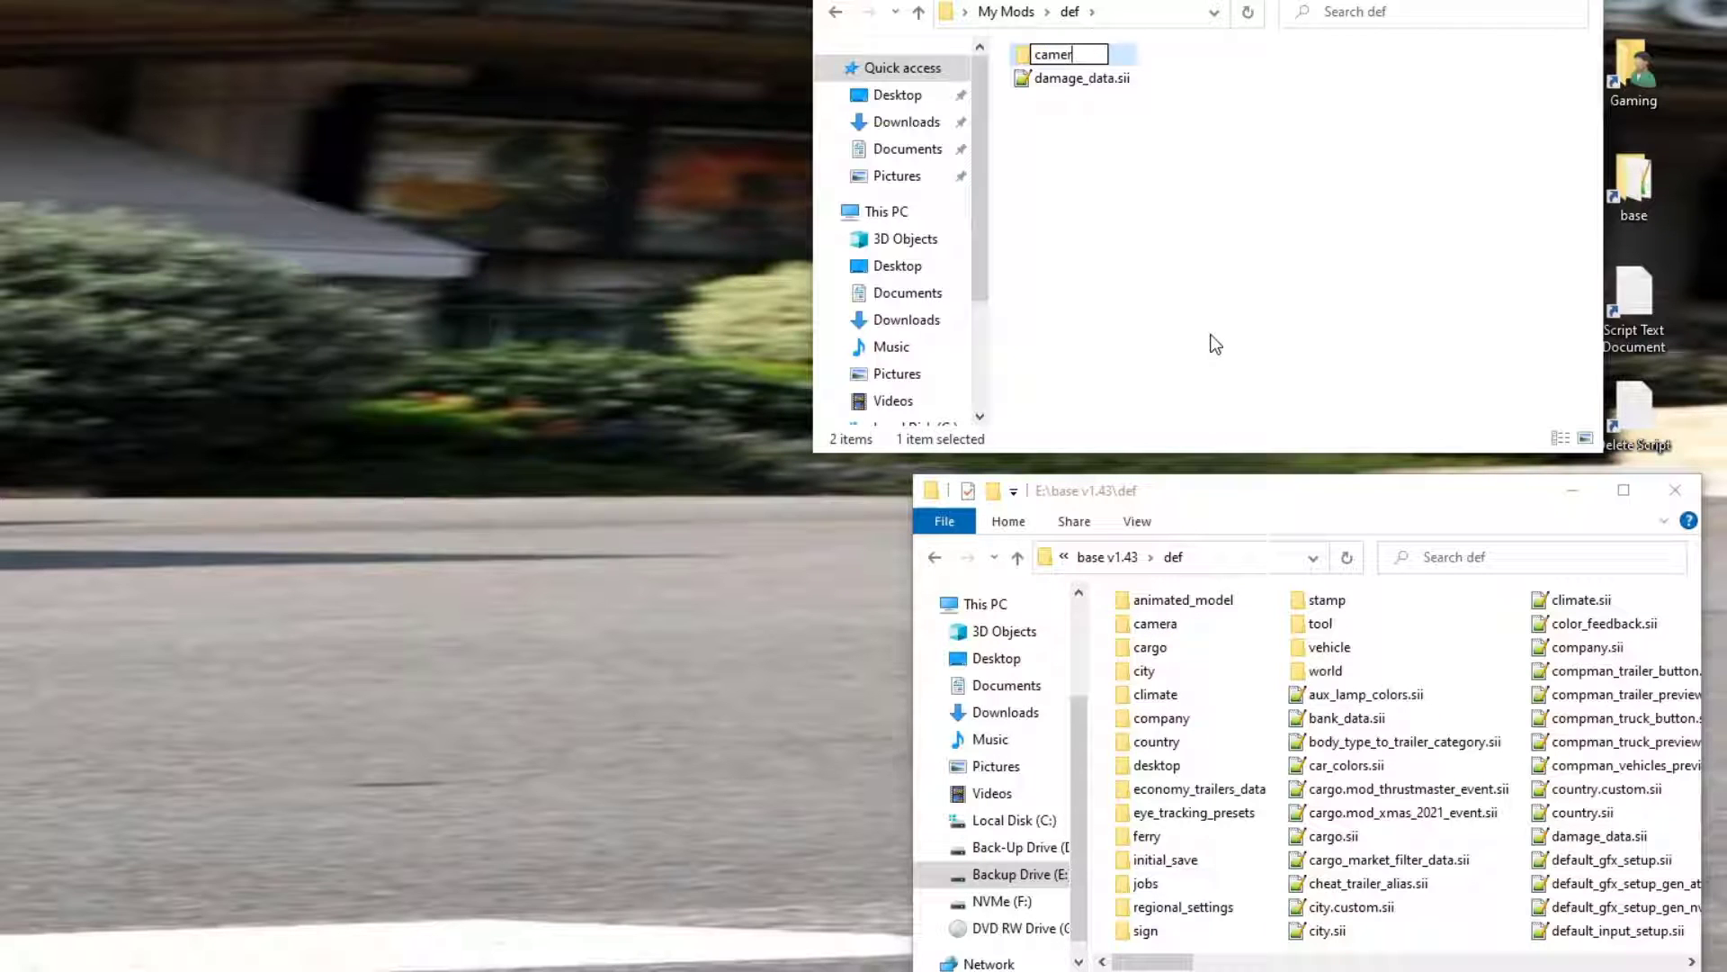
key(Return)
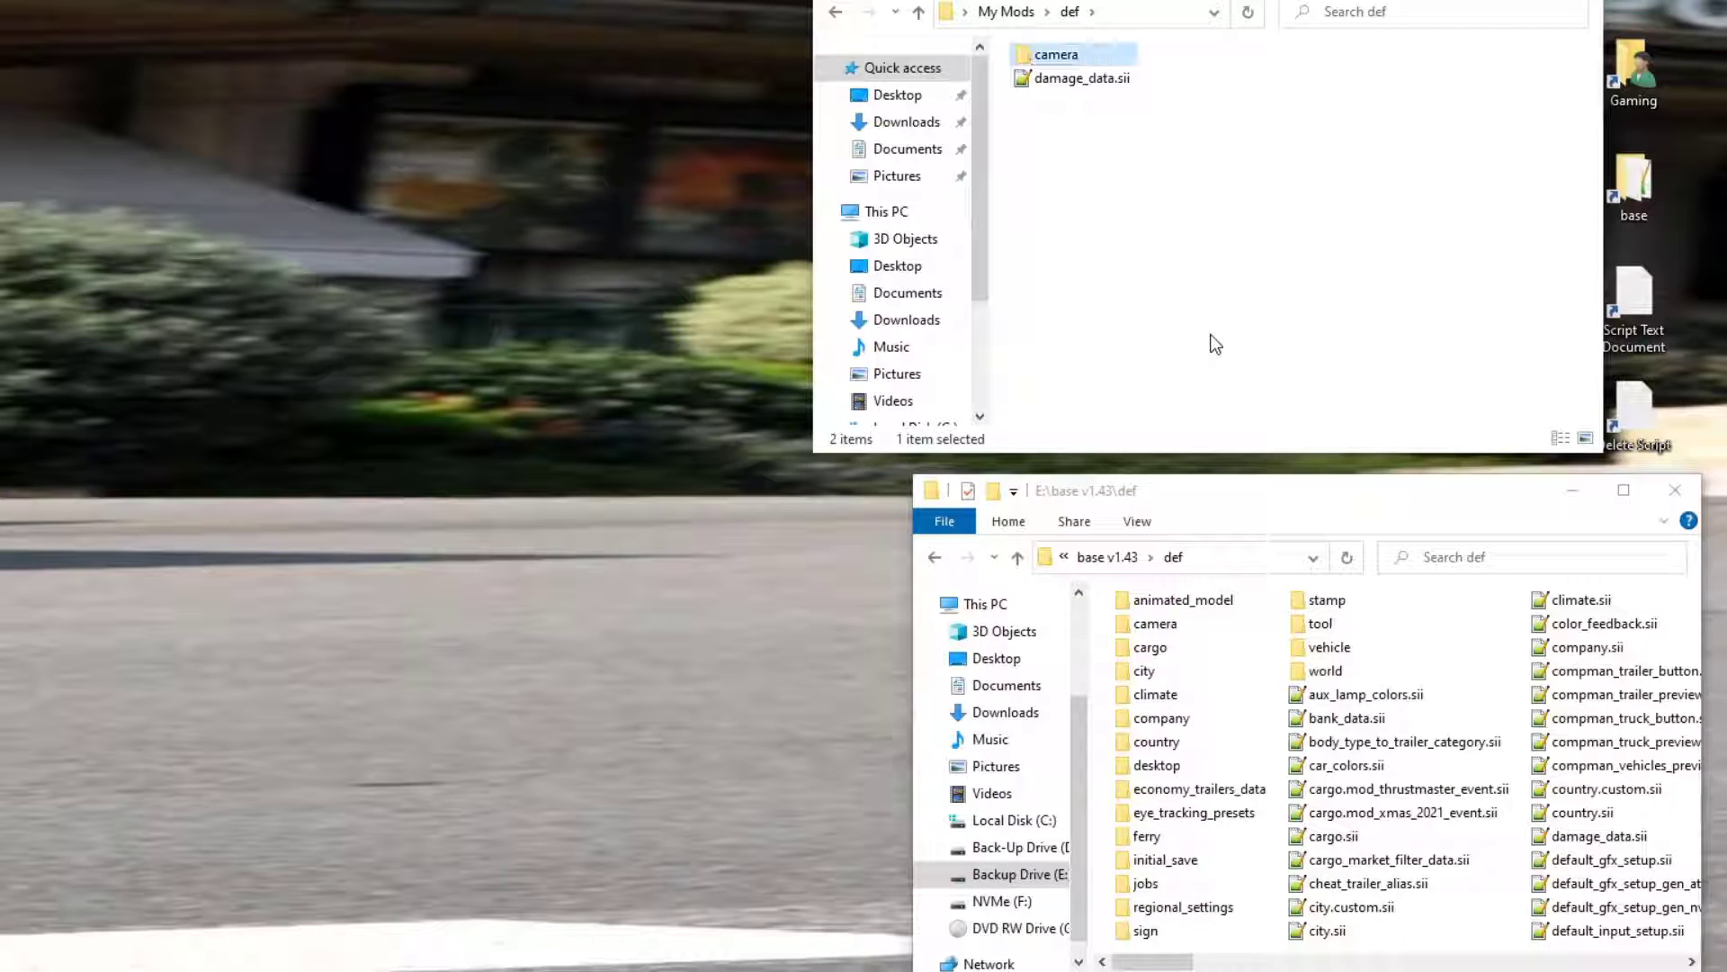
key(Return)
Open the base camera folder and create and open a units folder inside the mod's camera folder.
double_click(1155, 623)
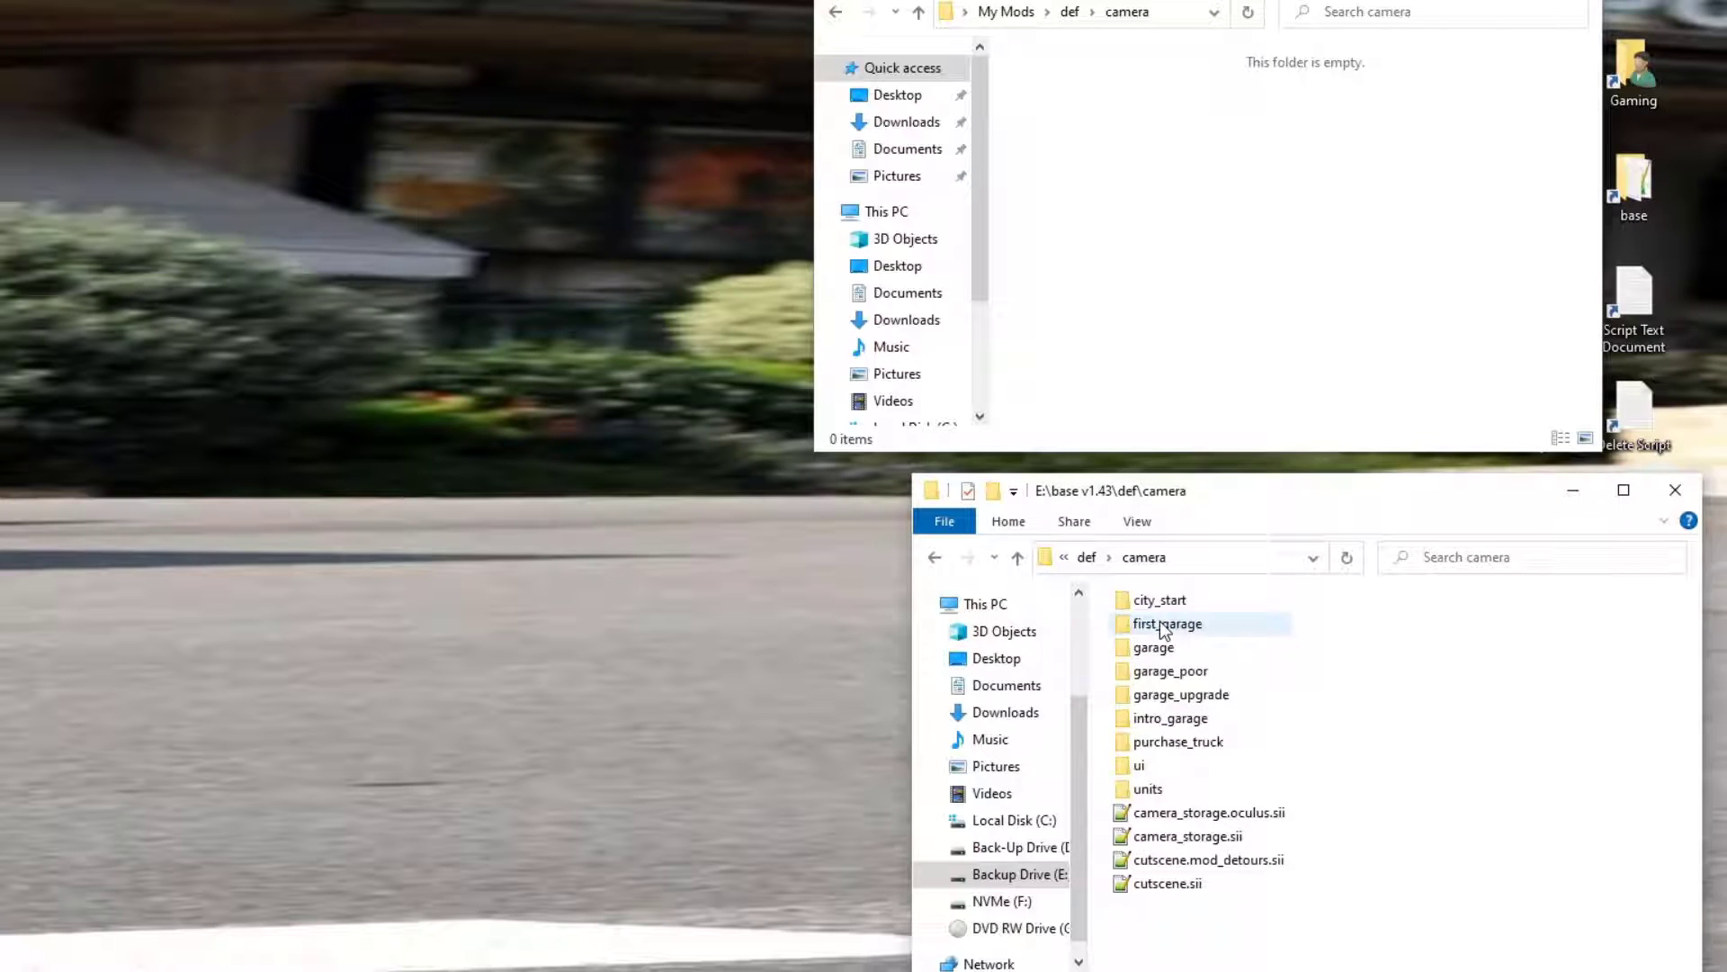
right_click(1159, 155)
mouse_move(1244, 418)
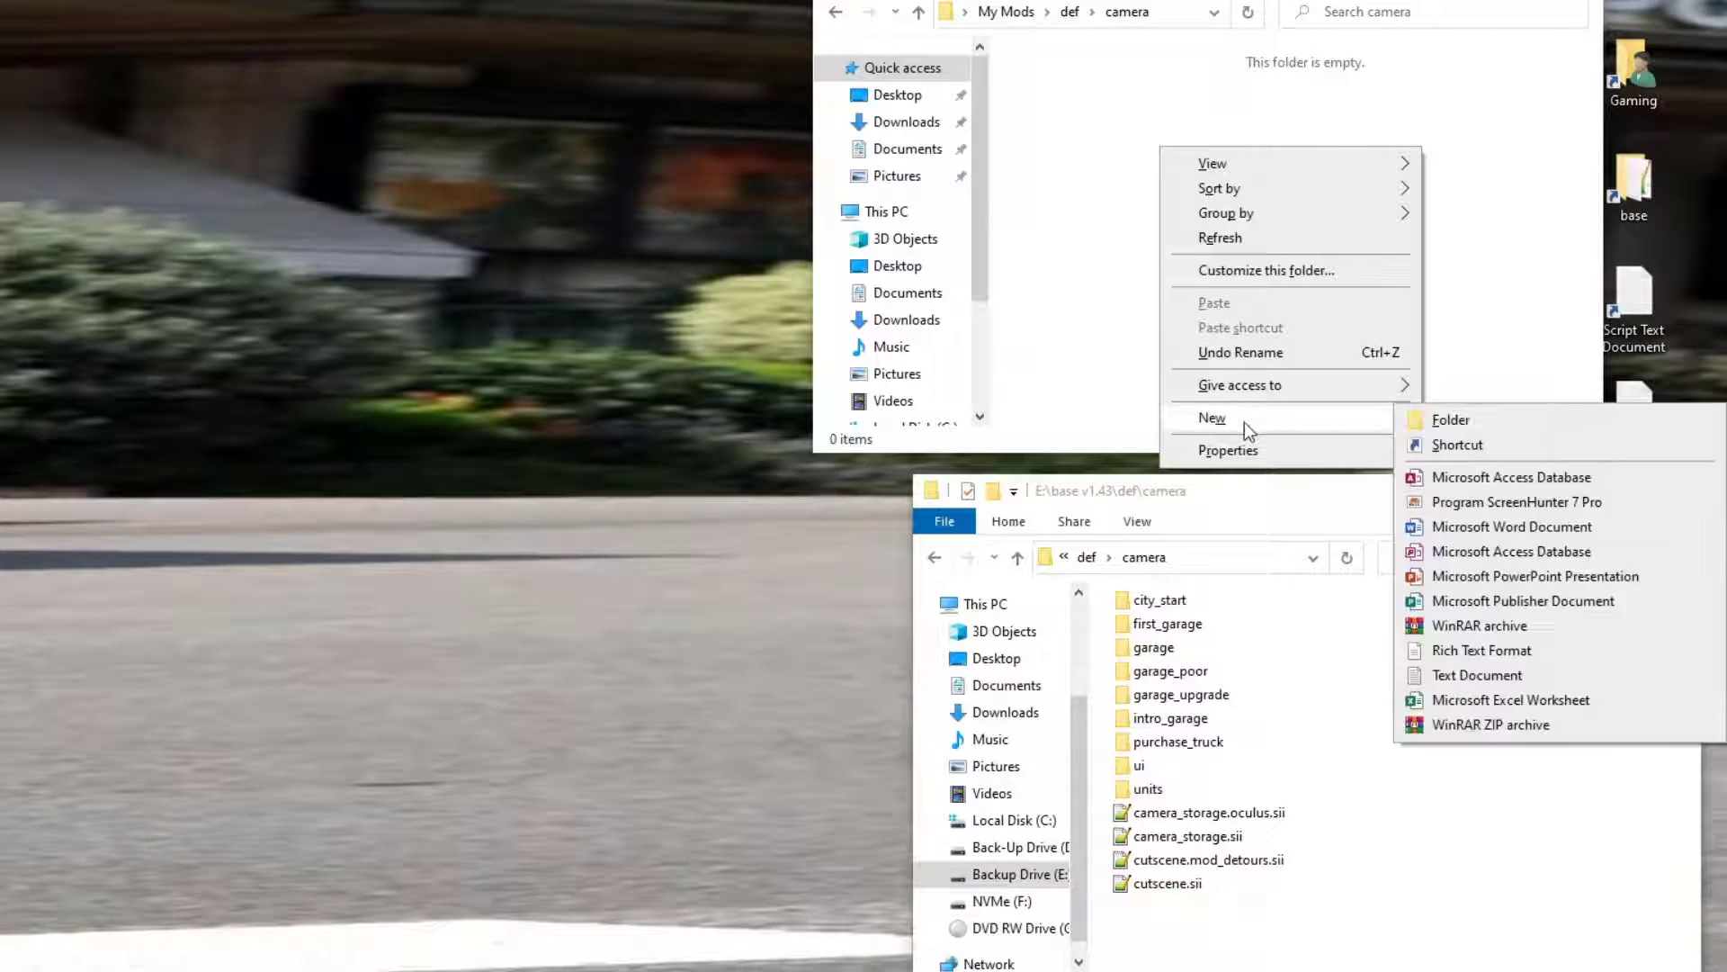
click(1448, 422)
text(units)
key(Return)
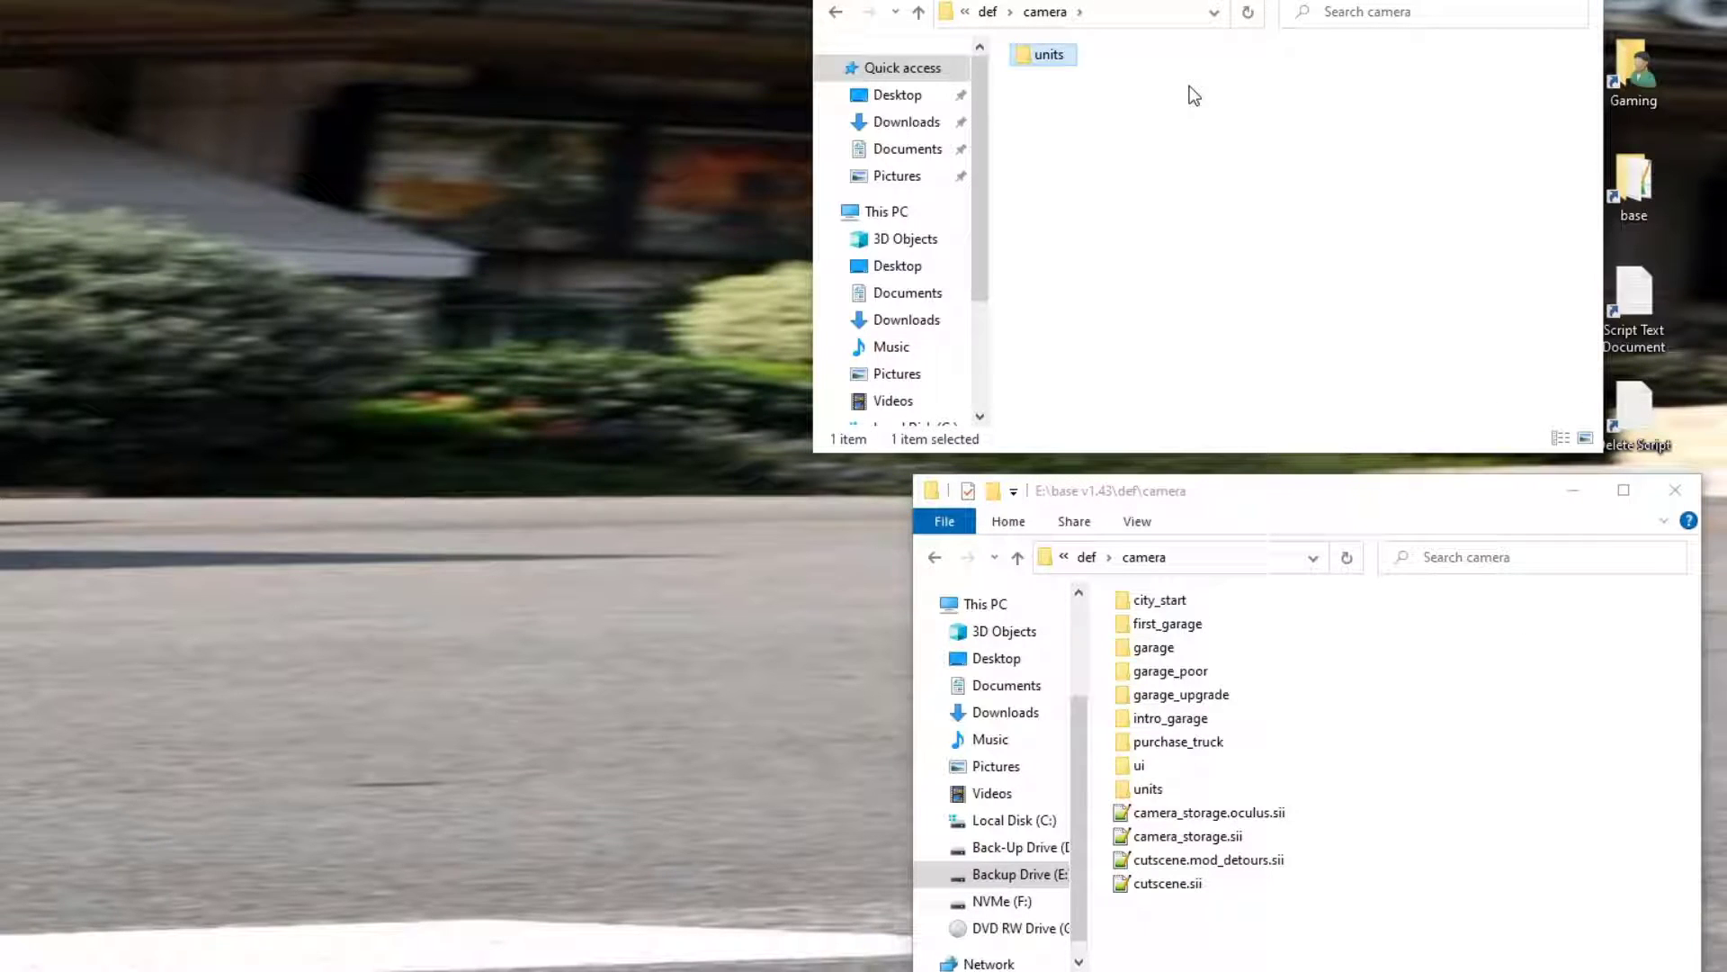
key(Return)
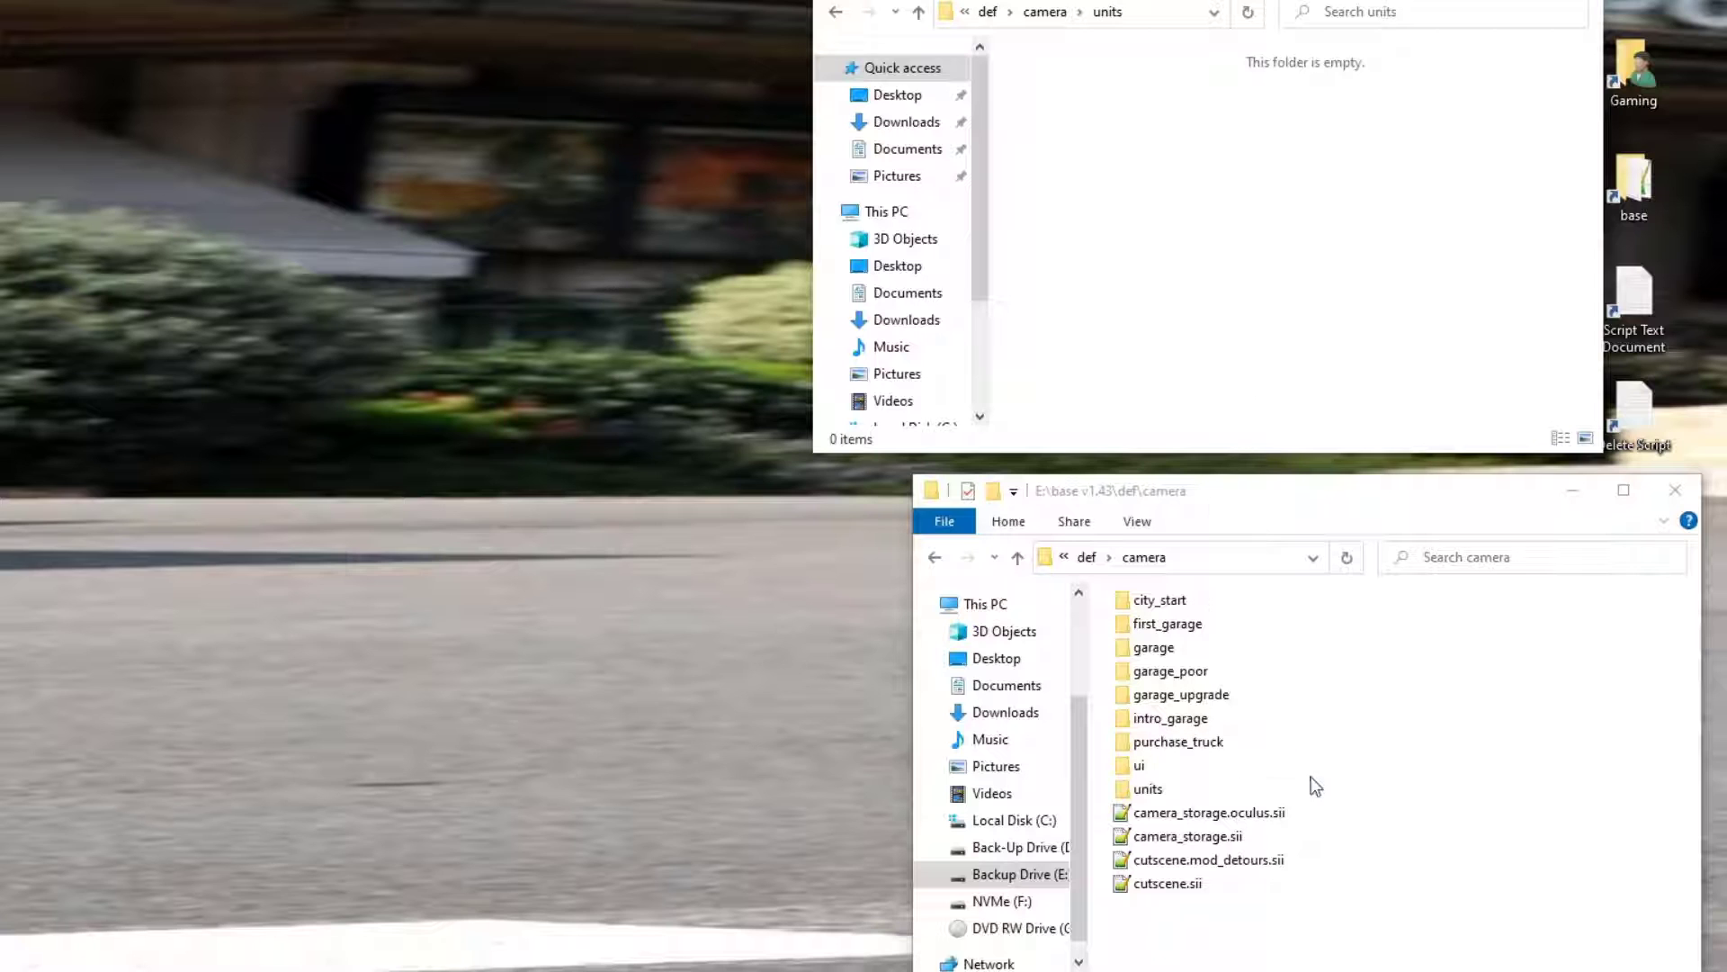
Copy behind_rotation_basic.sui, bumper_basic.sui and cabin_basic.sui from the base units folder into the mod's units folder.
double_click(1158, 788)
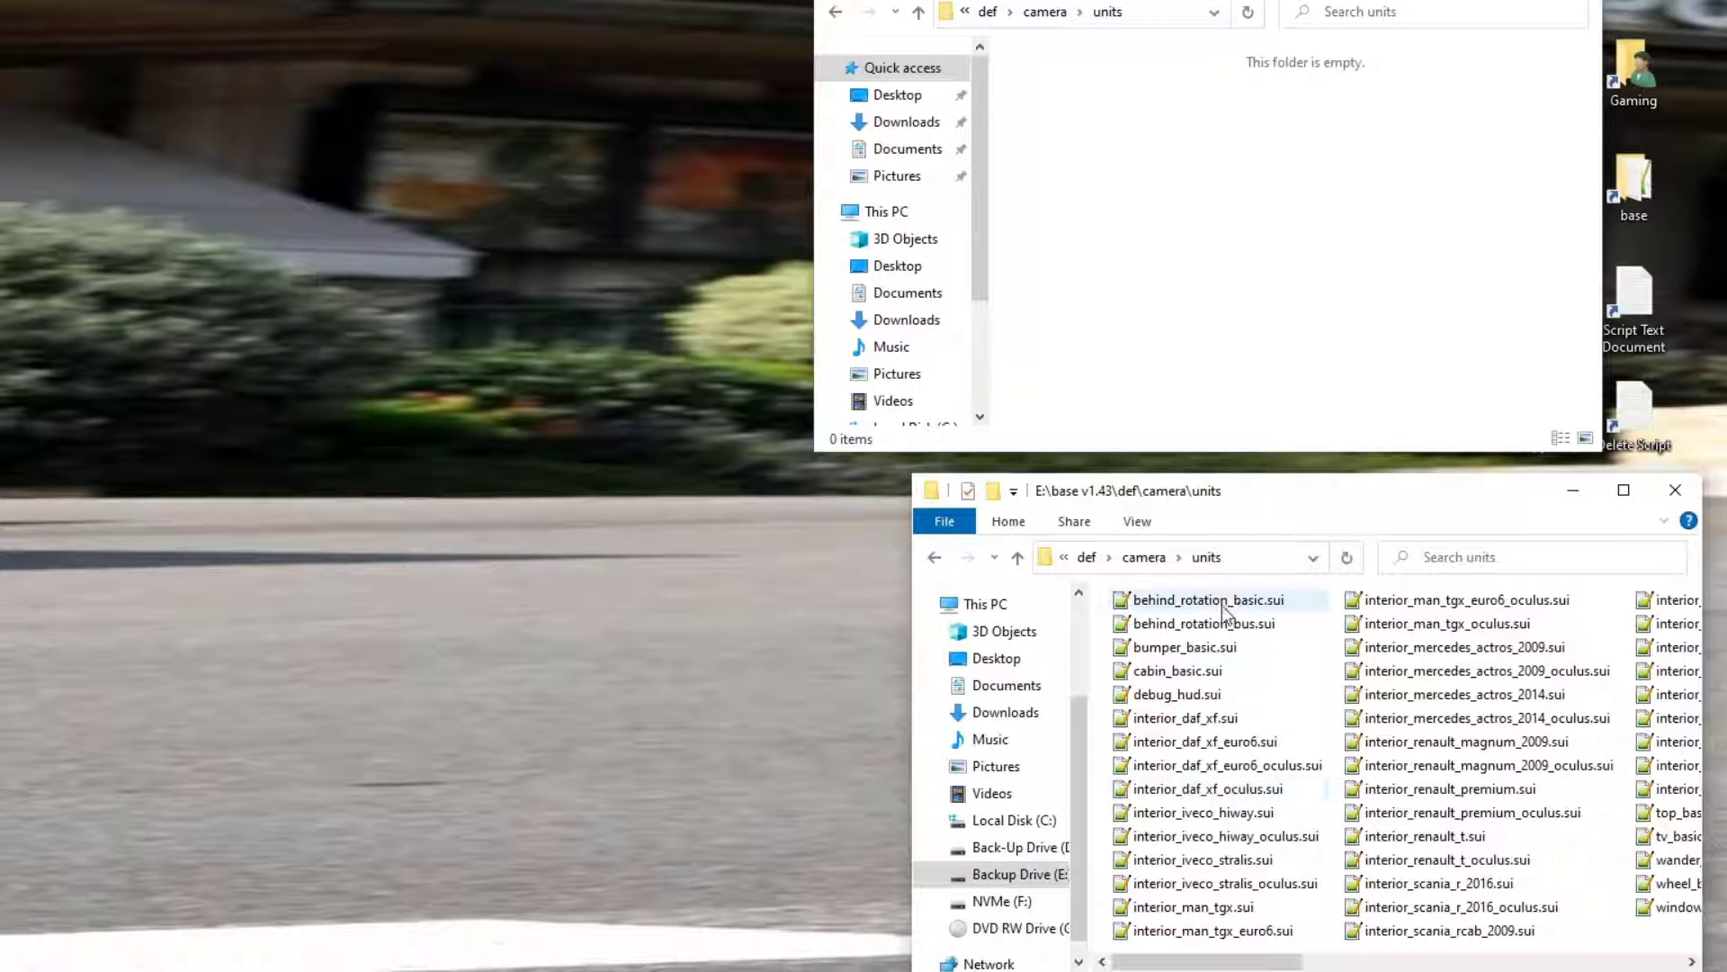
click(1176, 603)
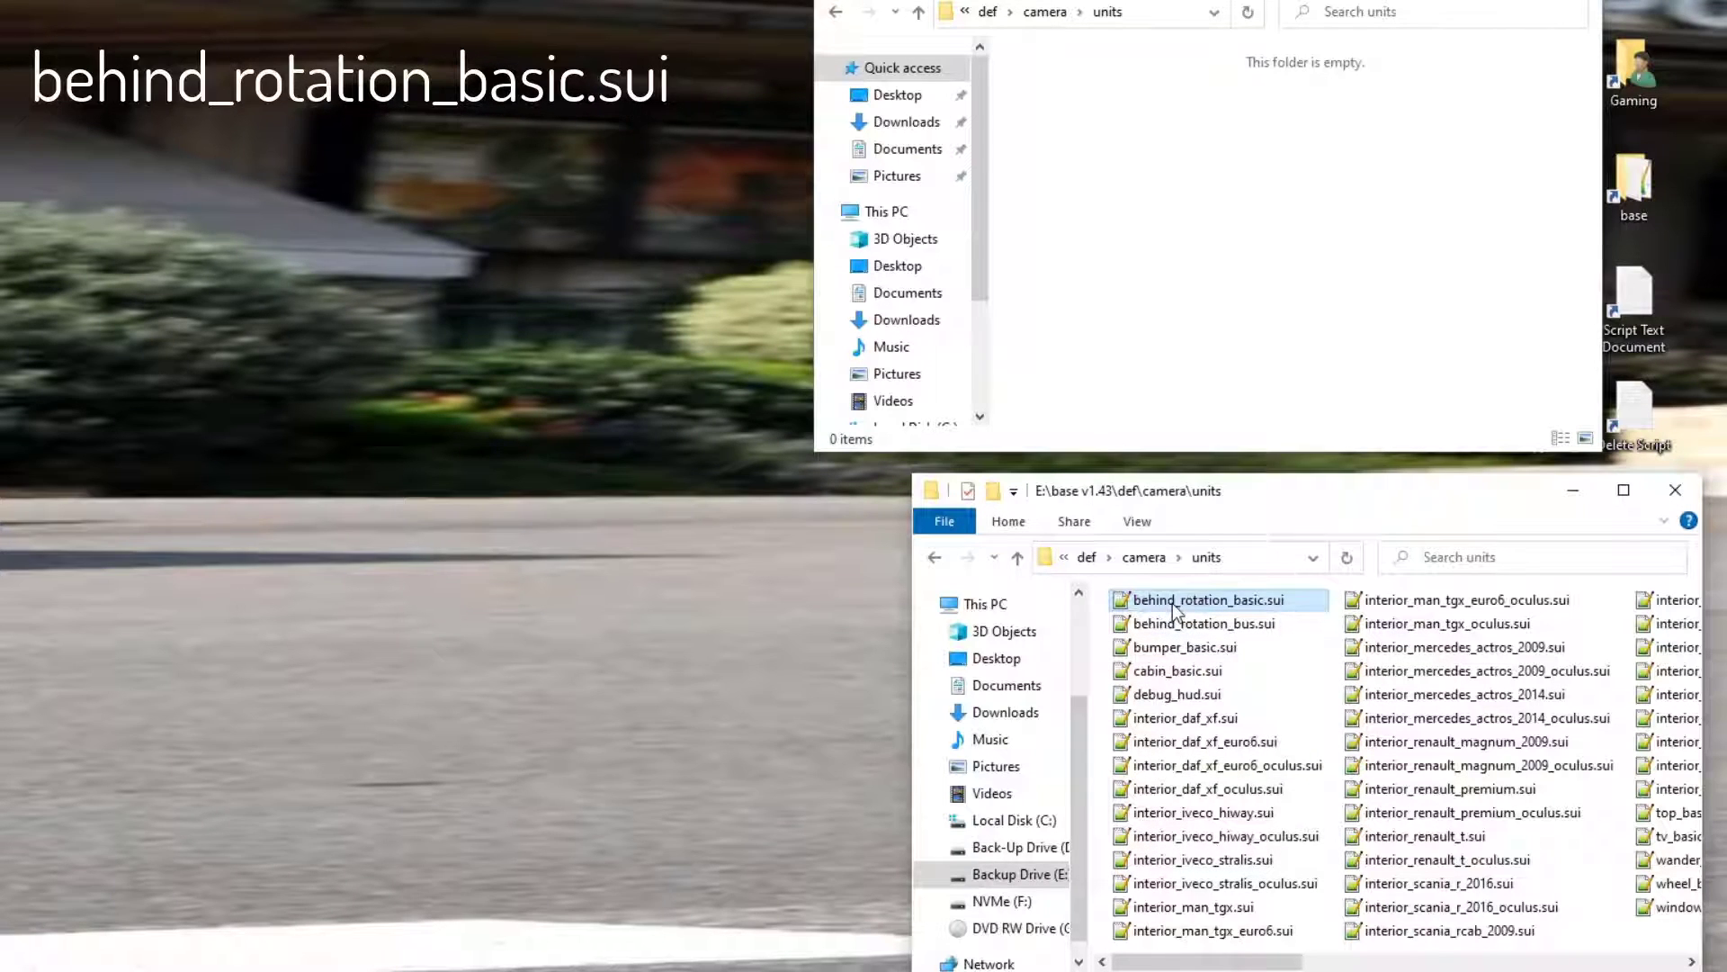
drag(1174, 604, 1266, 268)
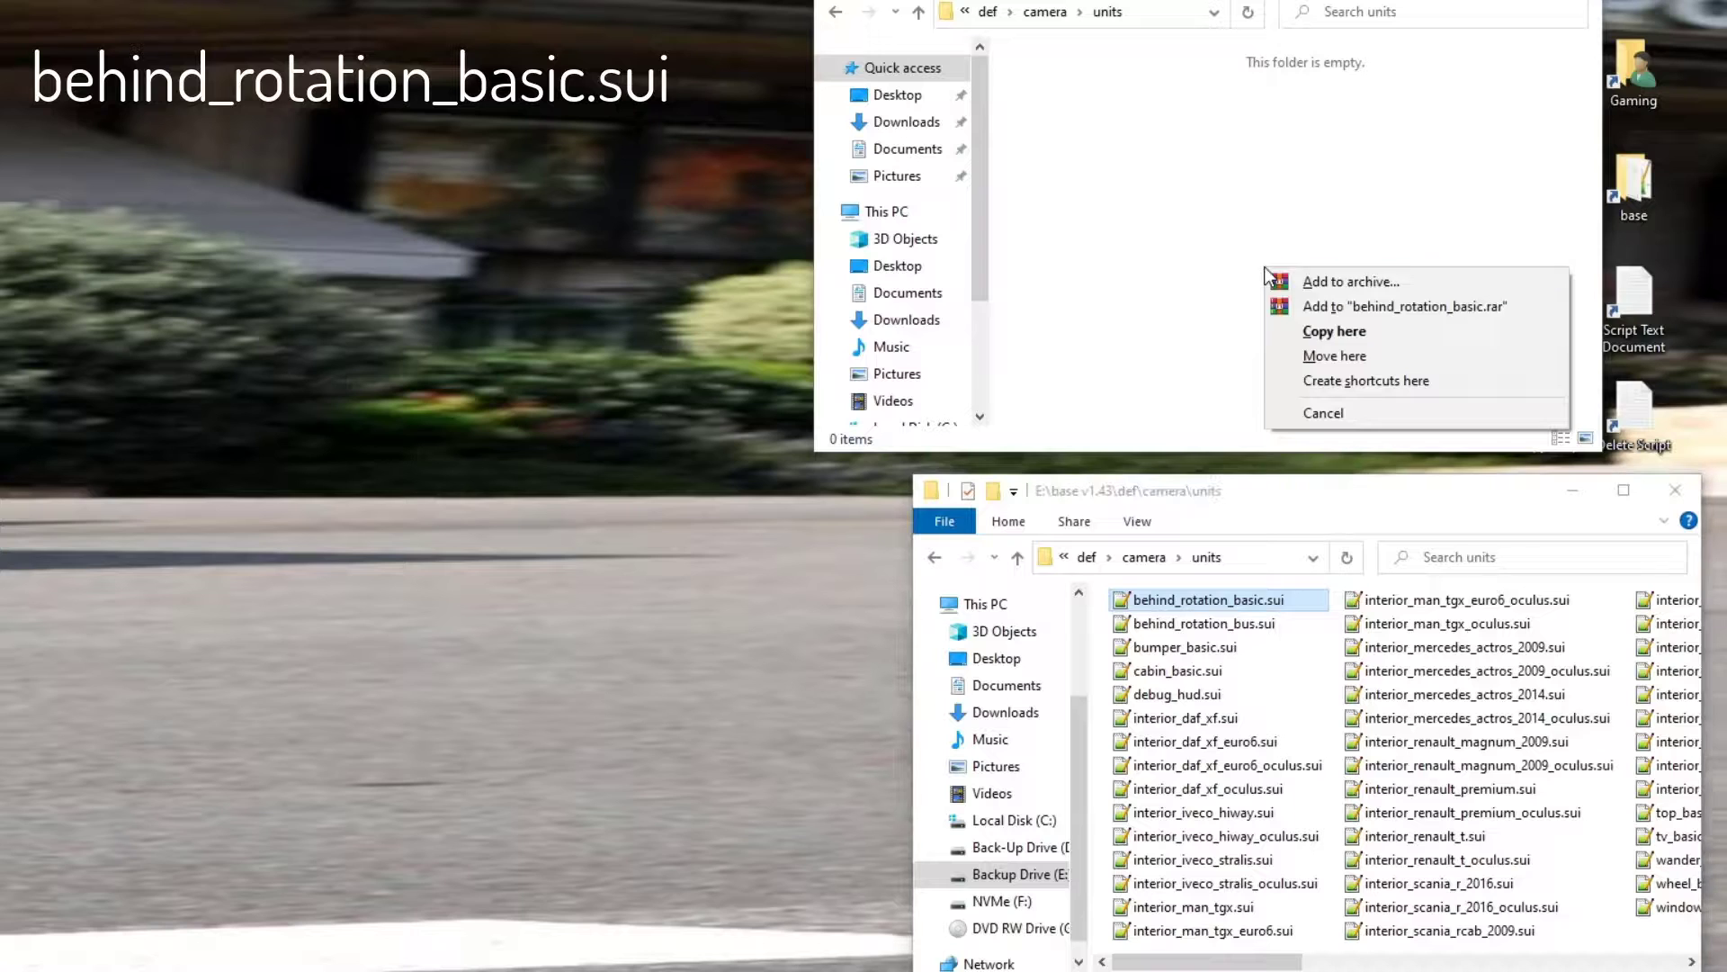
click(1341, 332)
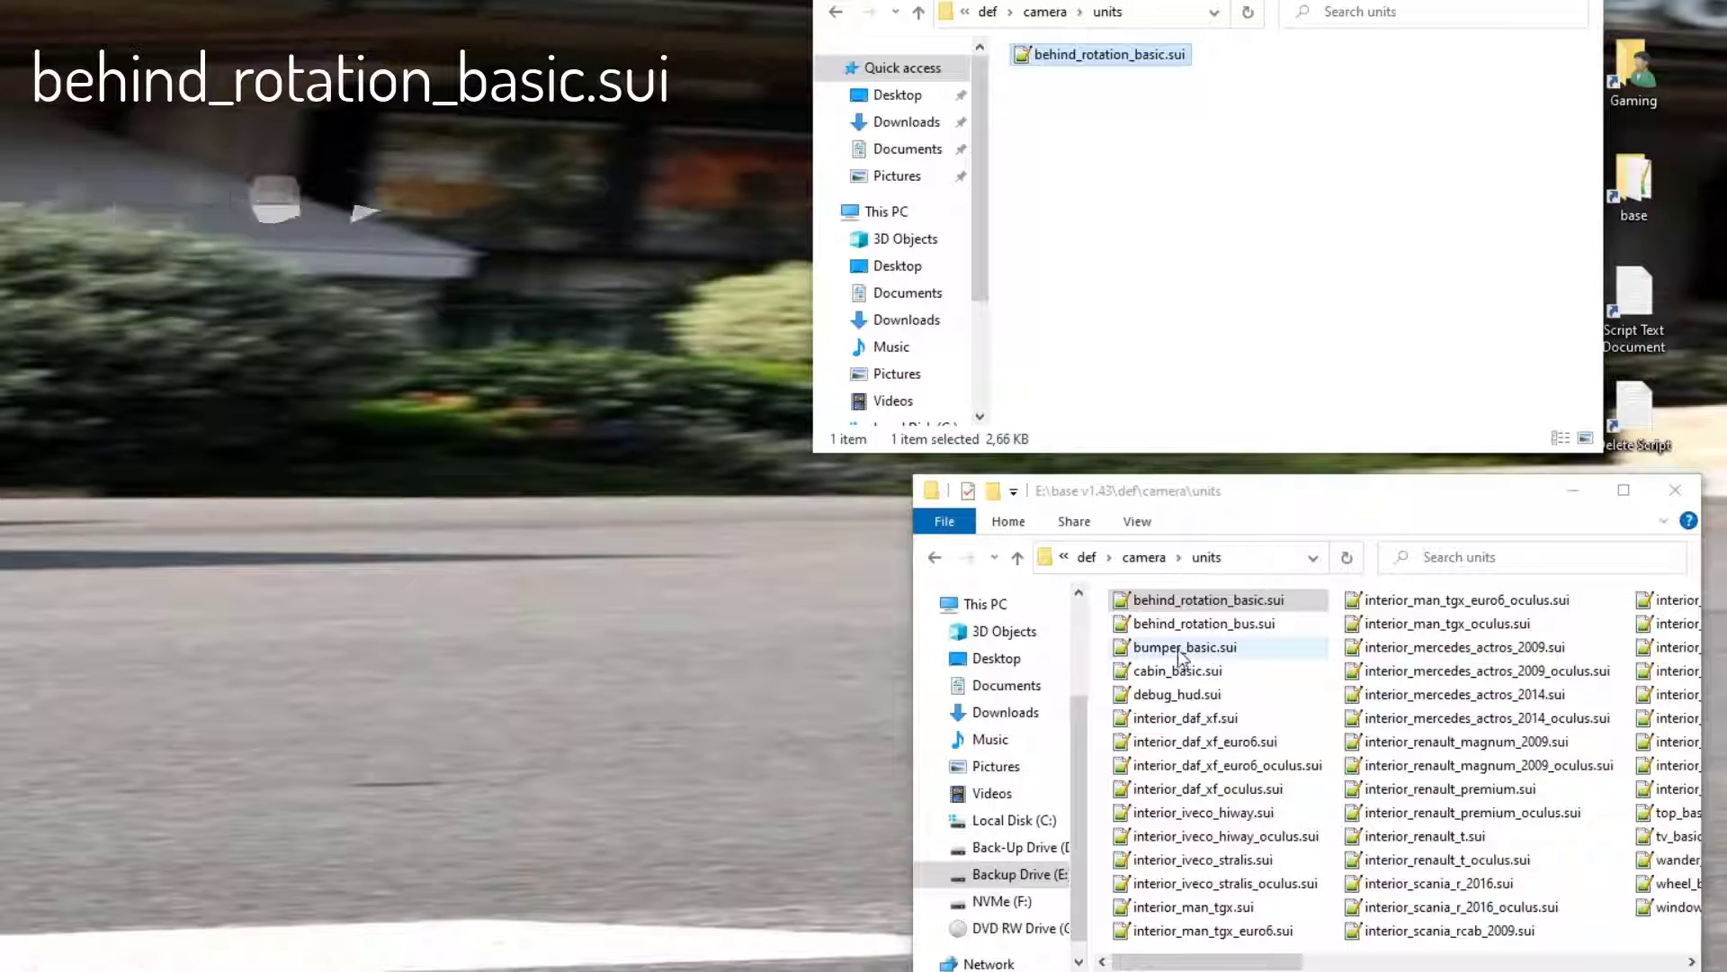
drag(1149, 658, 1300, 331)
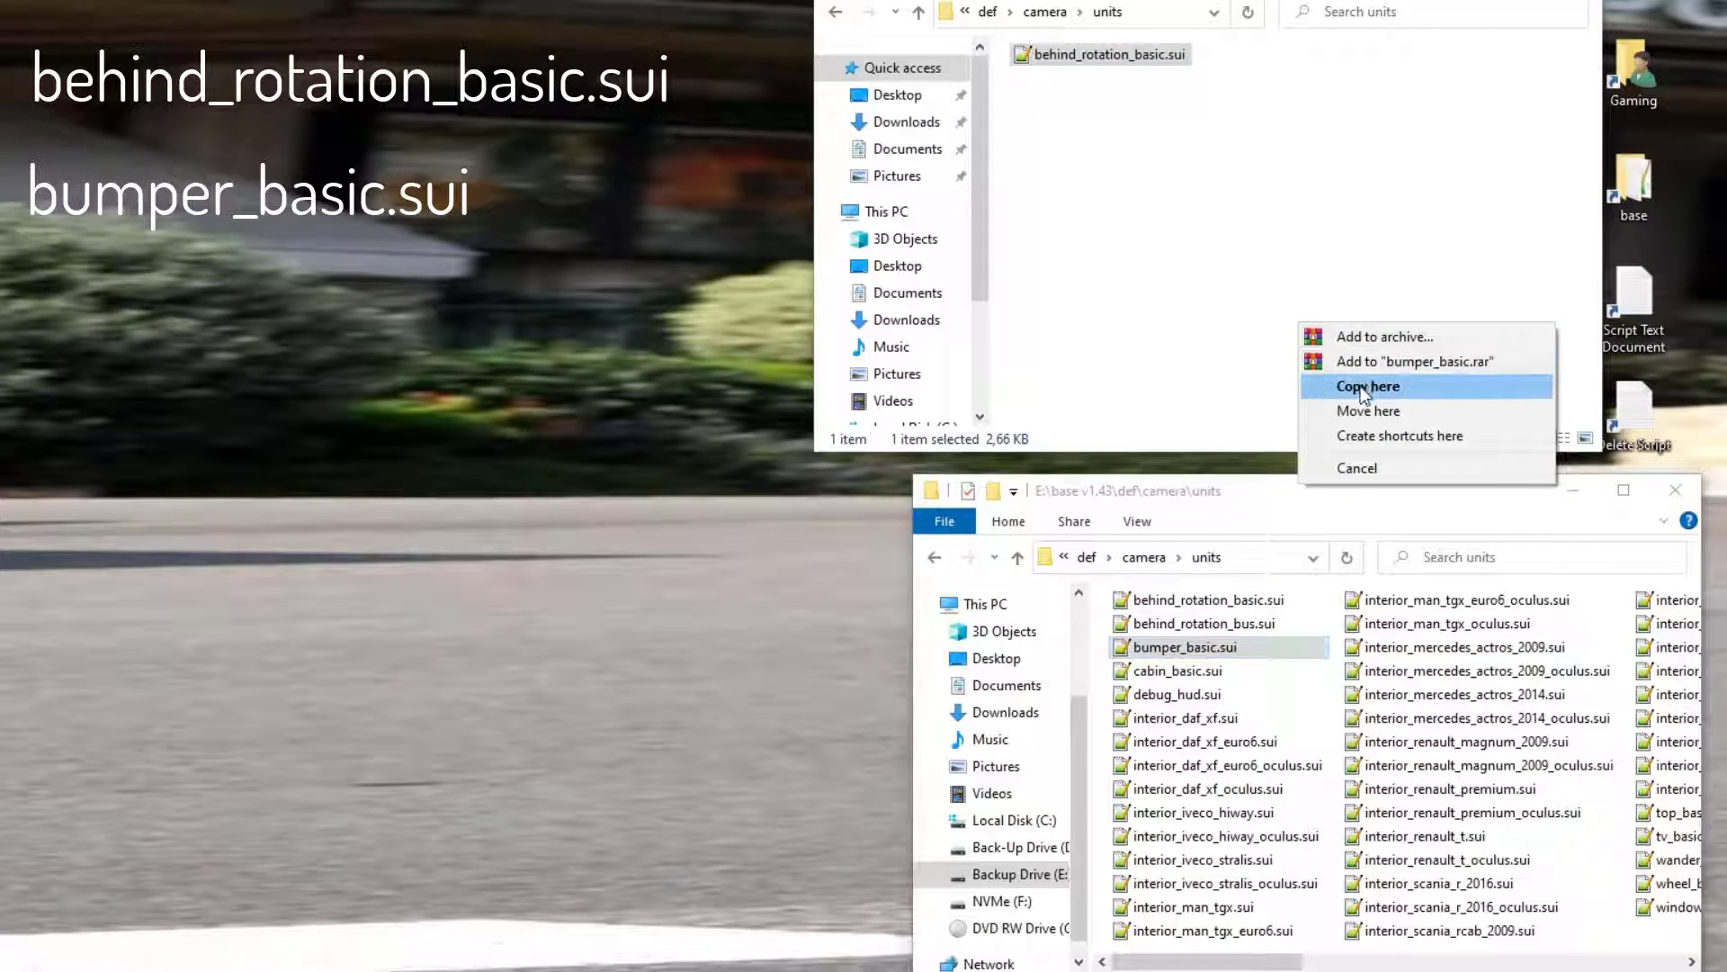
click(1358, 382)
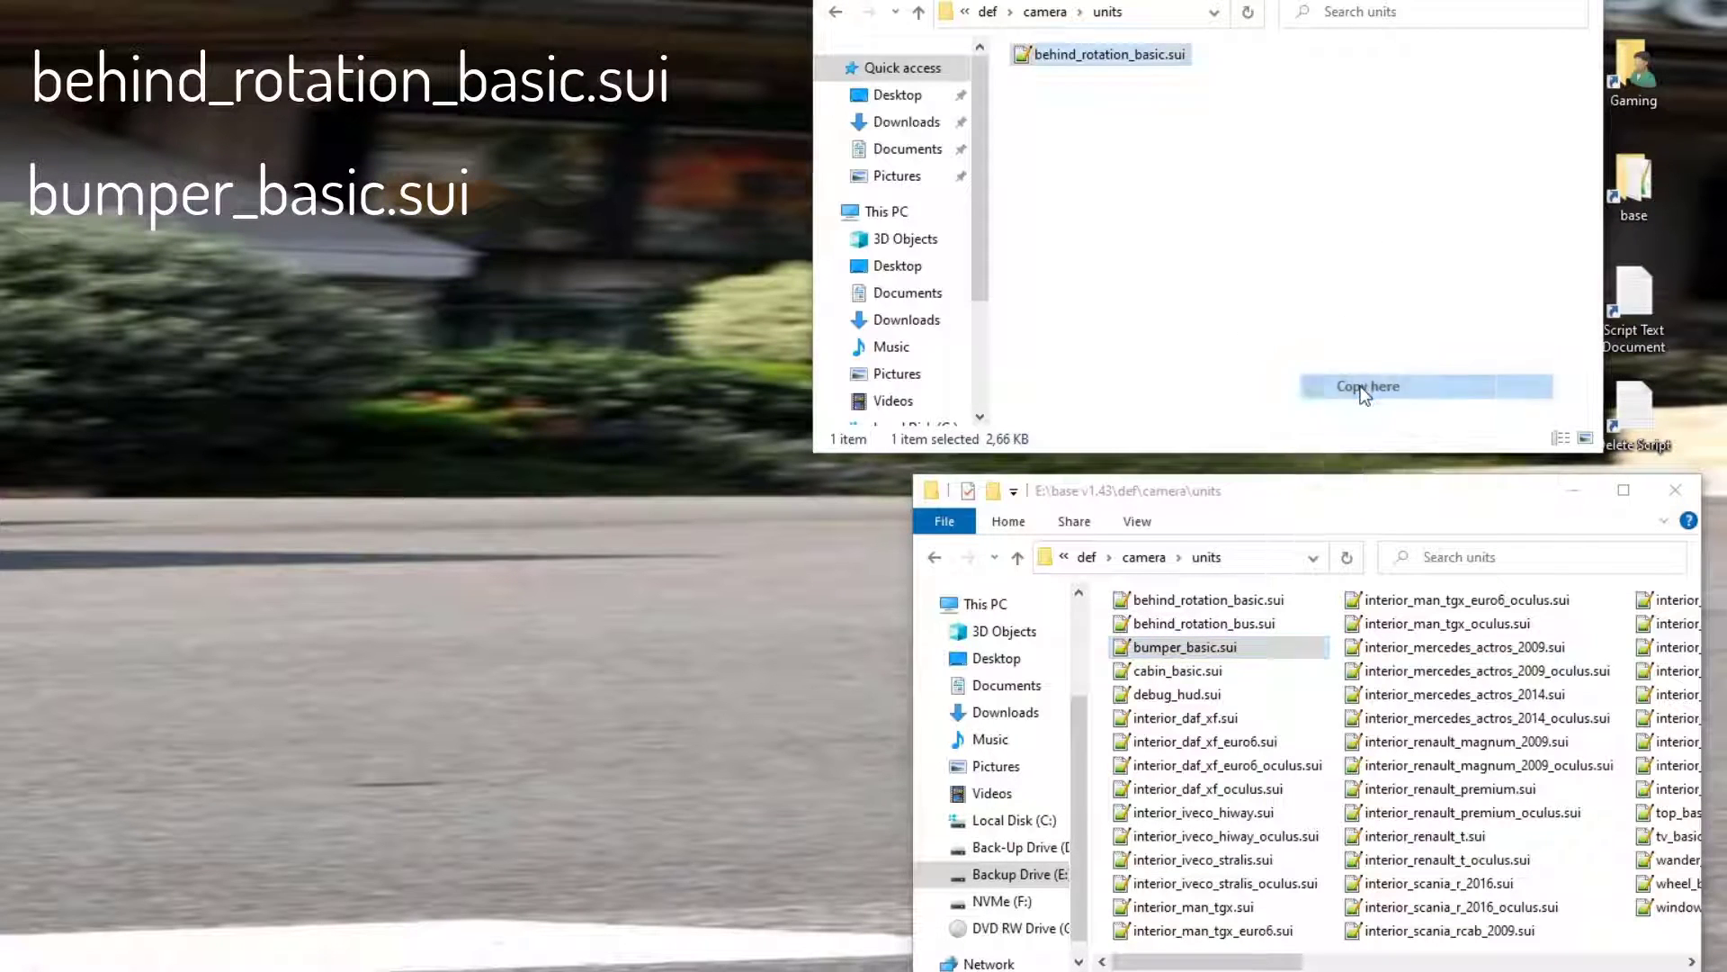
click(1193, 675)
drag(1192, 675, 1341, 198)
click(1408, 261)
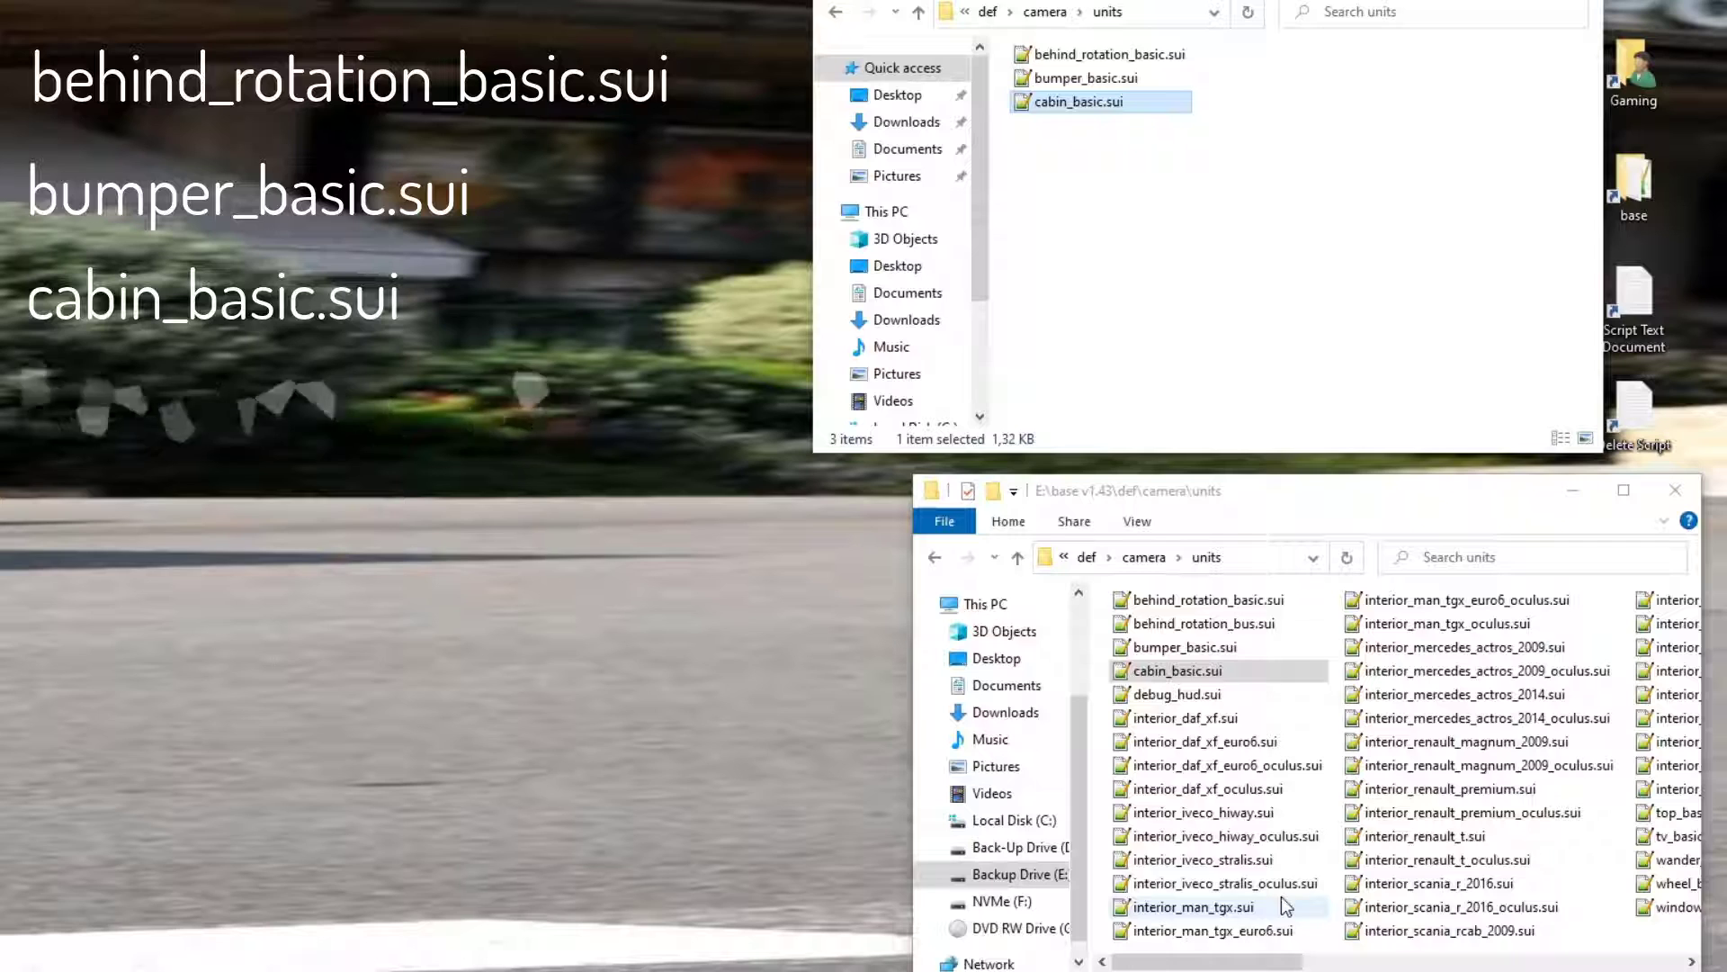
Copy interior_scania_s_2016.sui and window_basic.sui into the mod's units folder, then close the game's window.
scroll(1324, 824, right, 2)
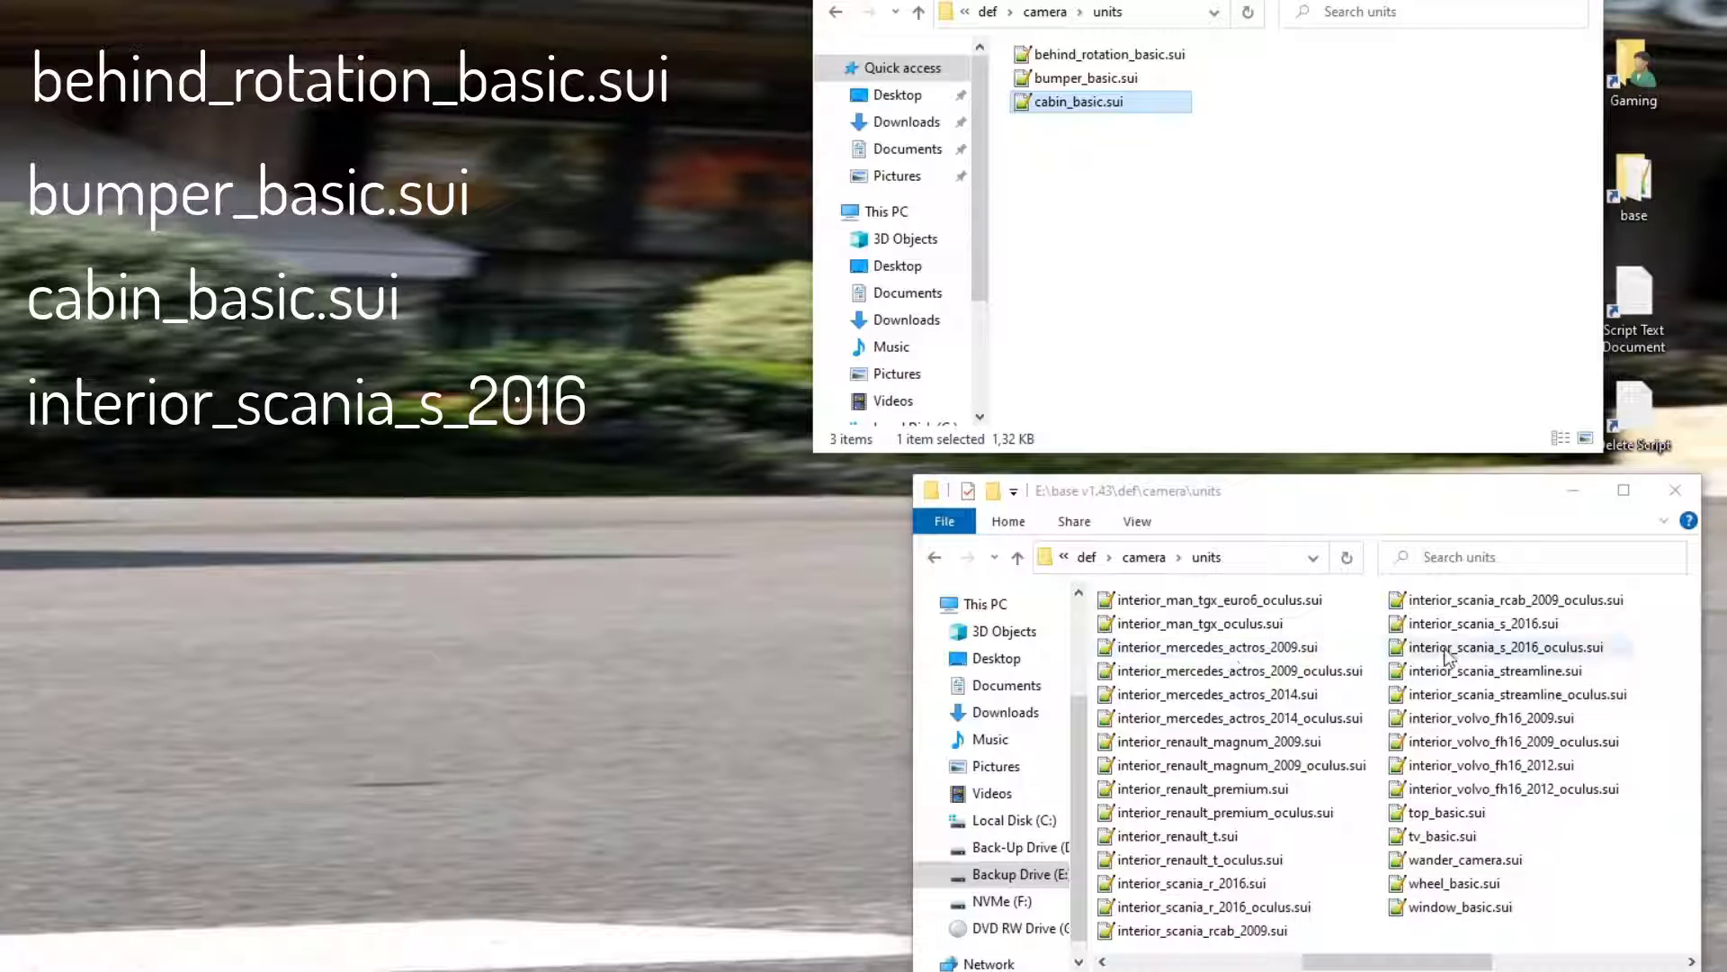
drag(1459, 630, 1221, 301)
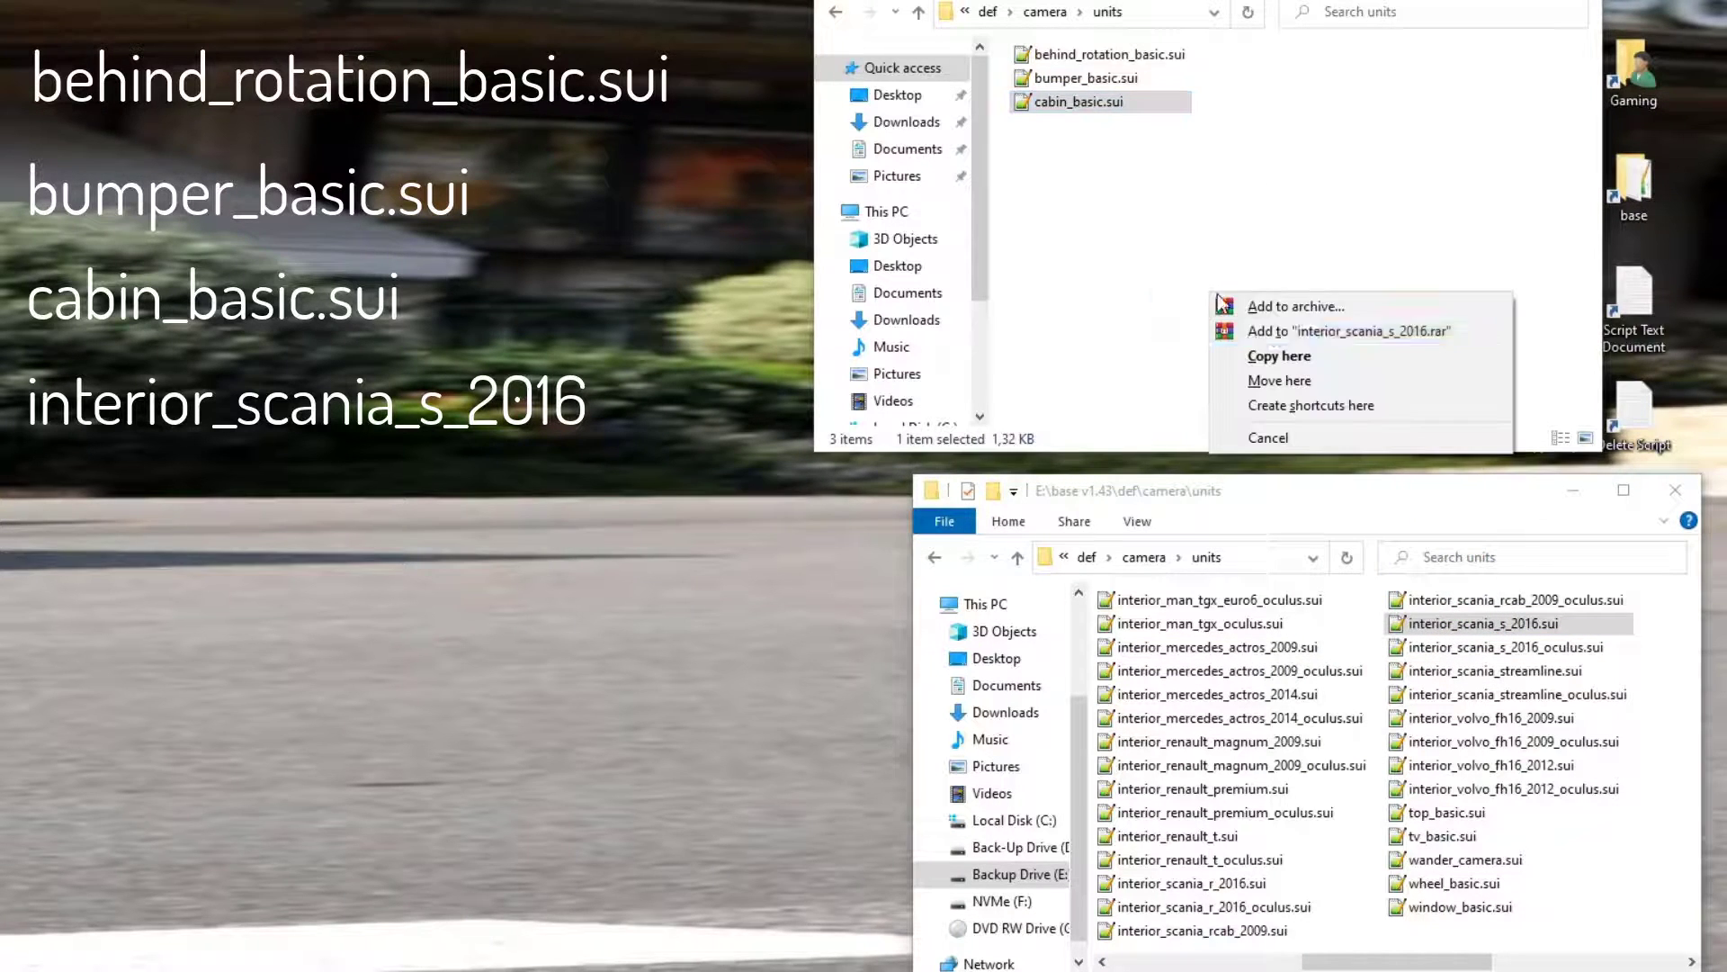
click(1278, 356)
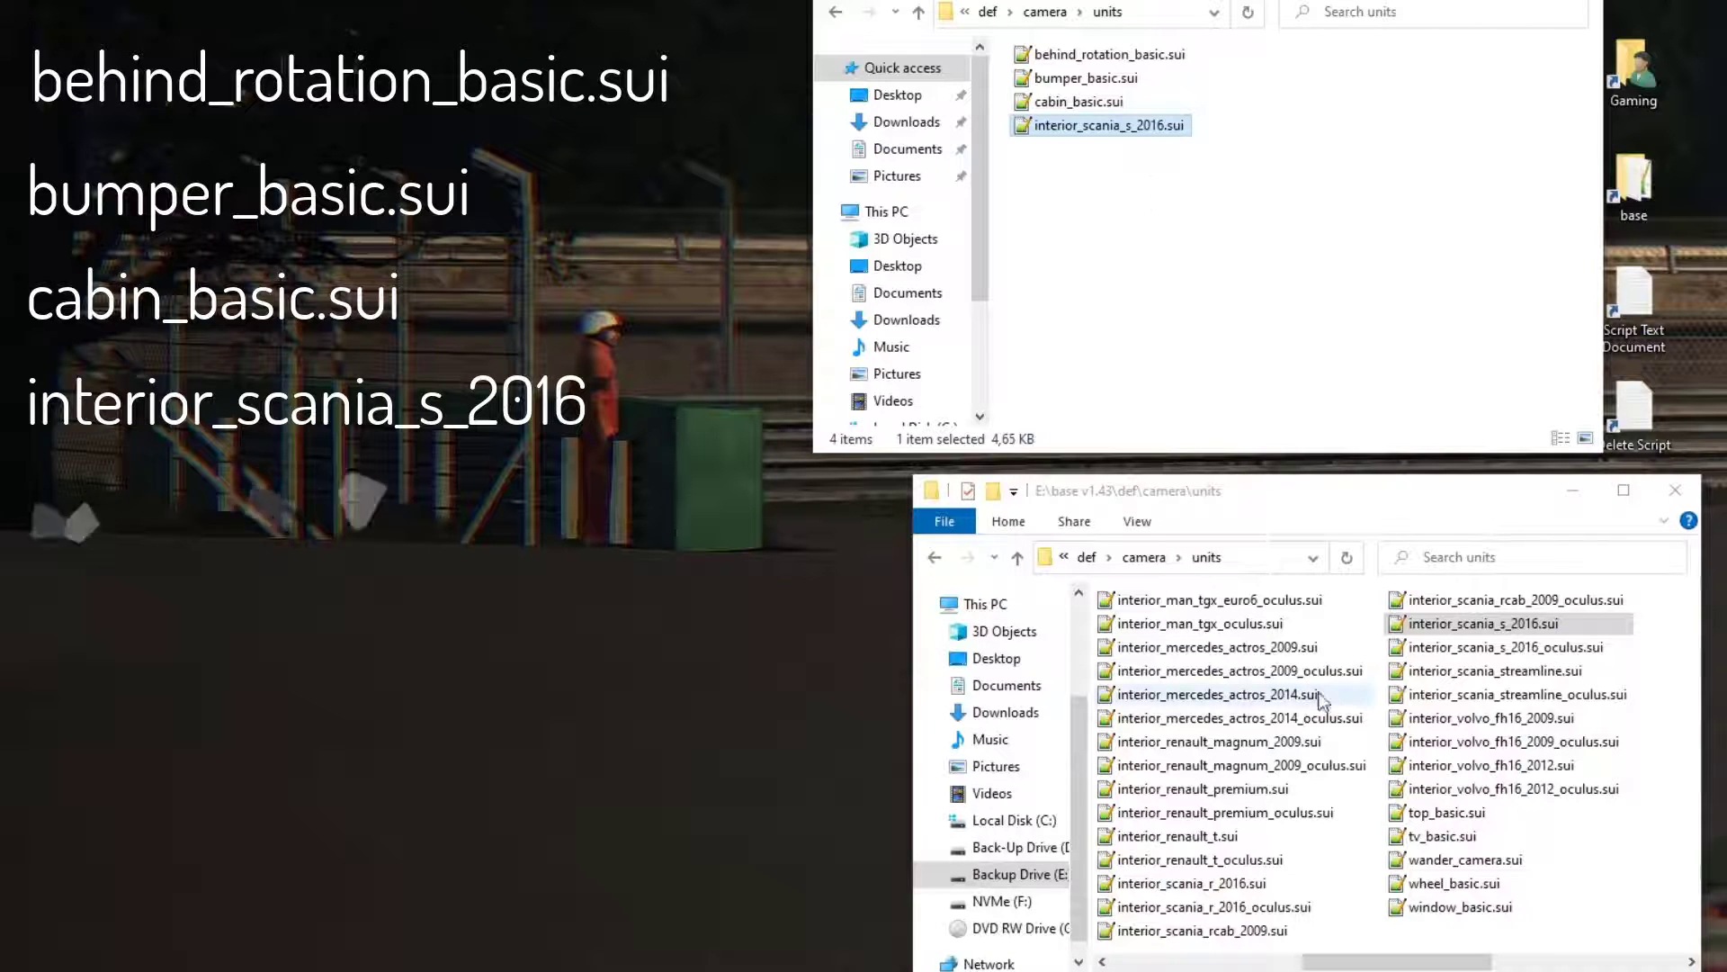
click(1435, 914)
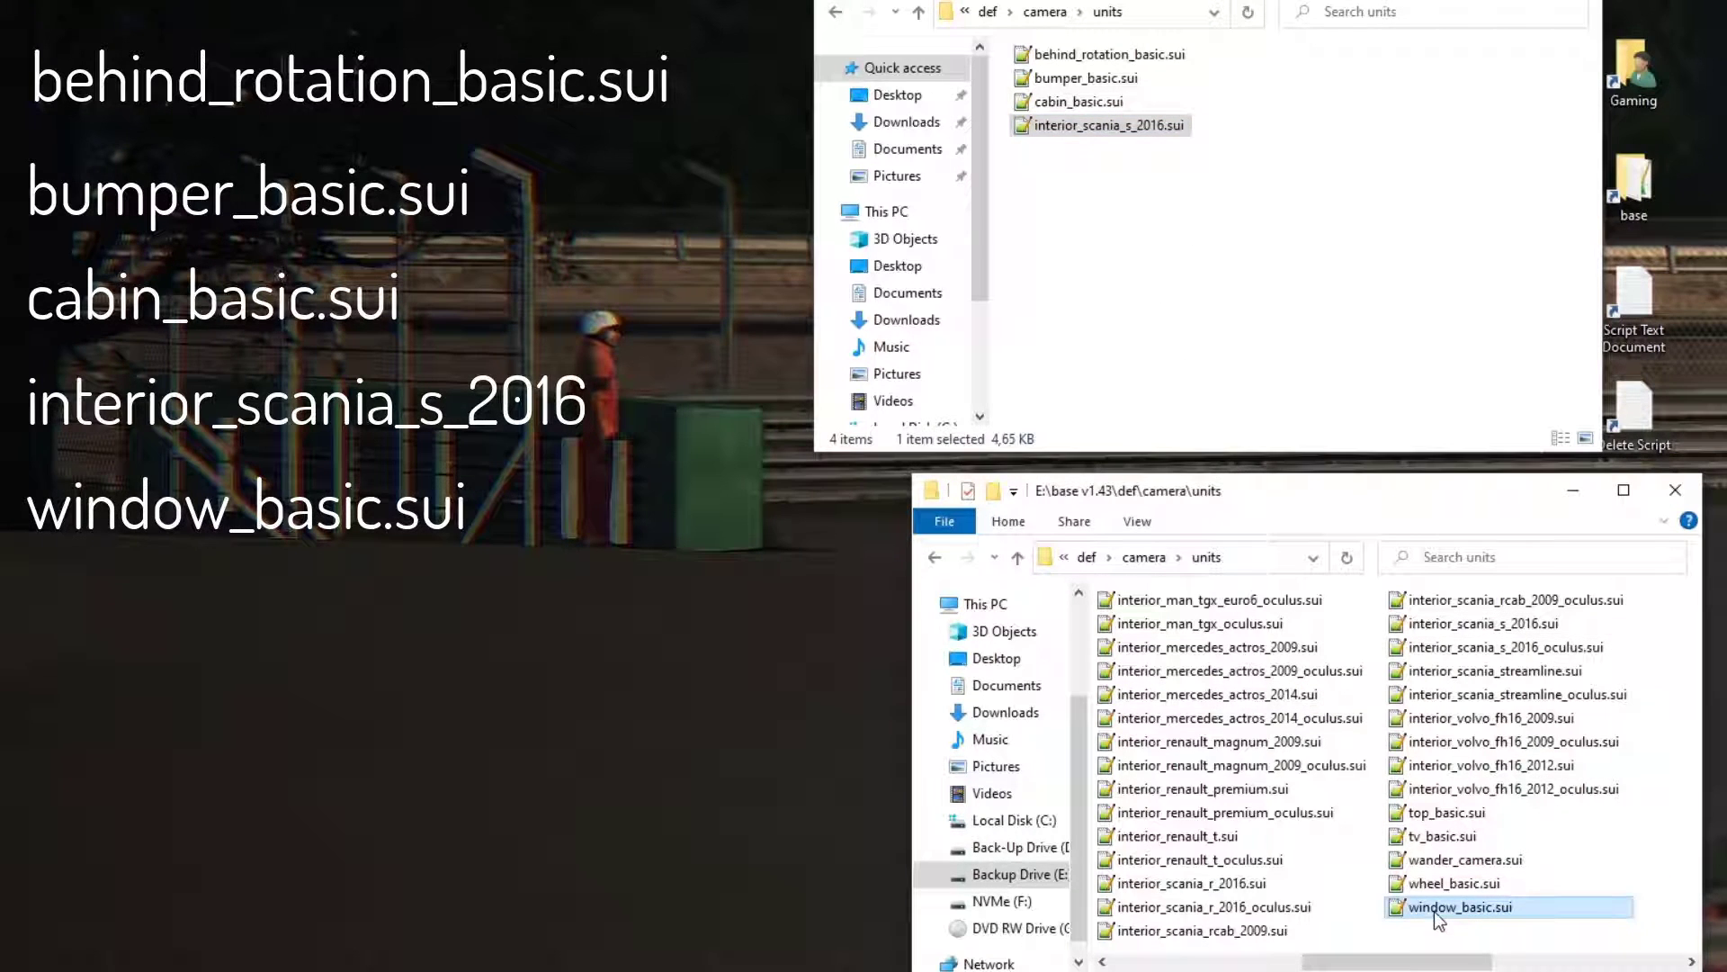
drag(1450, 918, 1184, 220)
click(1233, 282)
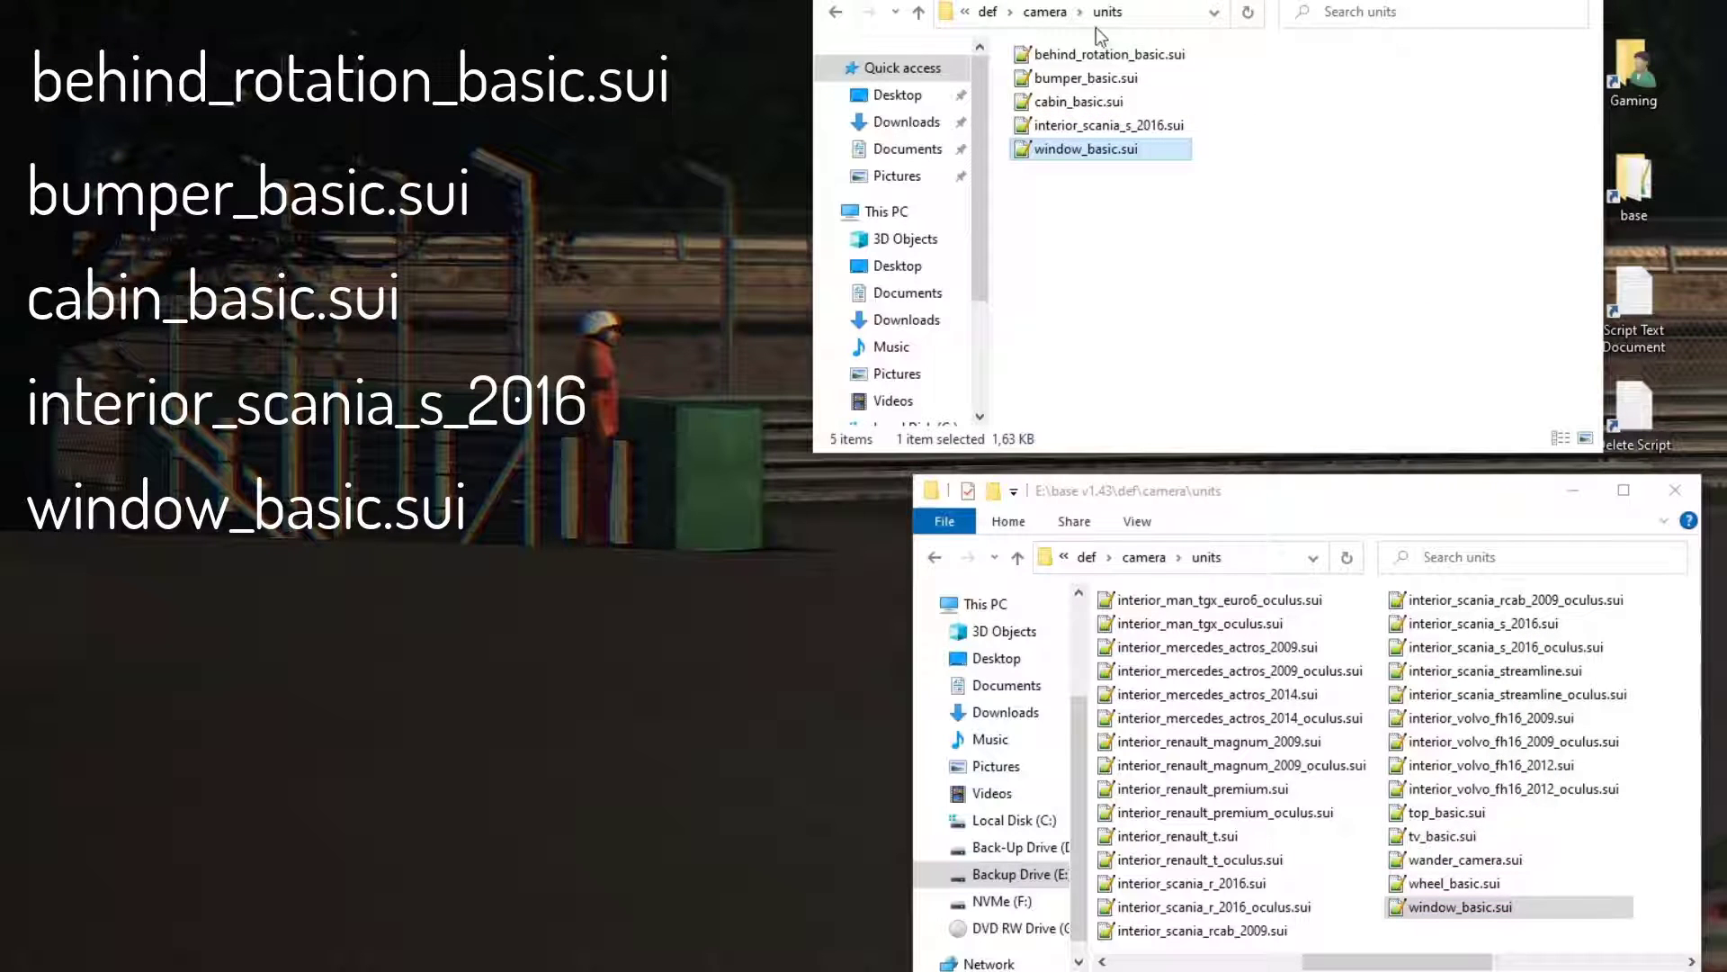
click(1675, 493)
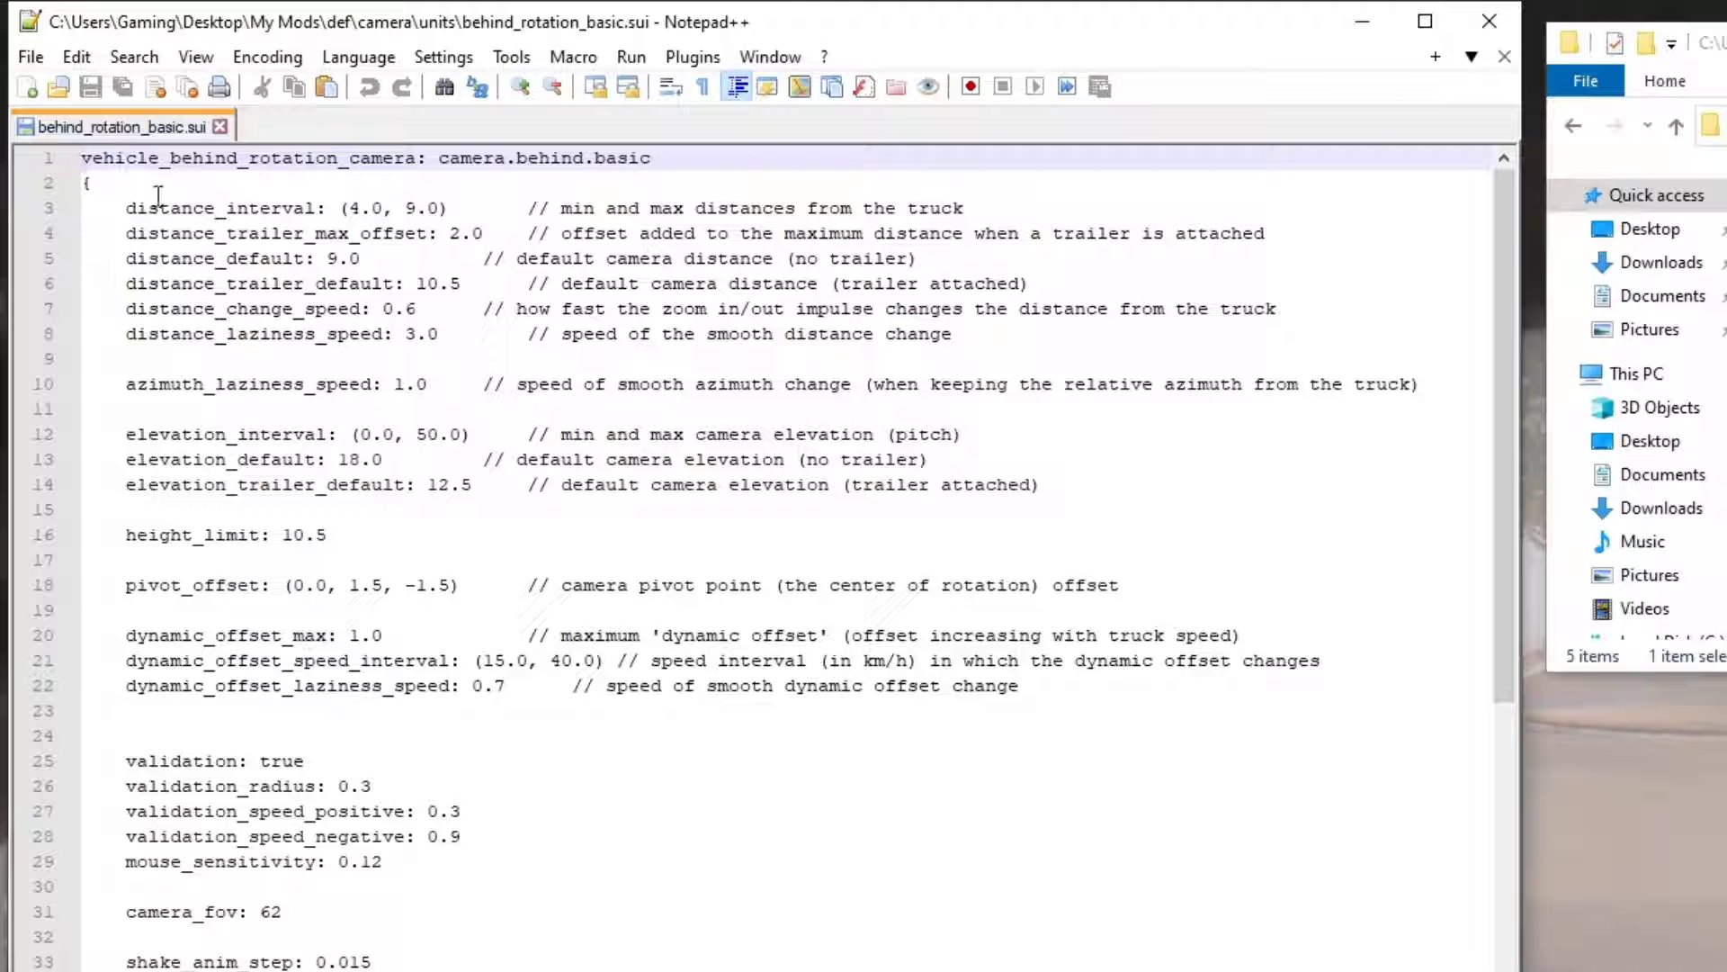
Change distance_interval to (14.0, 19.0), distance_default to 19.0 and distance_trailer_default to 25.5.
click(347, 207)
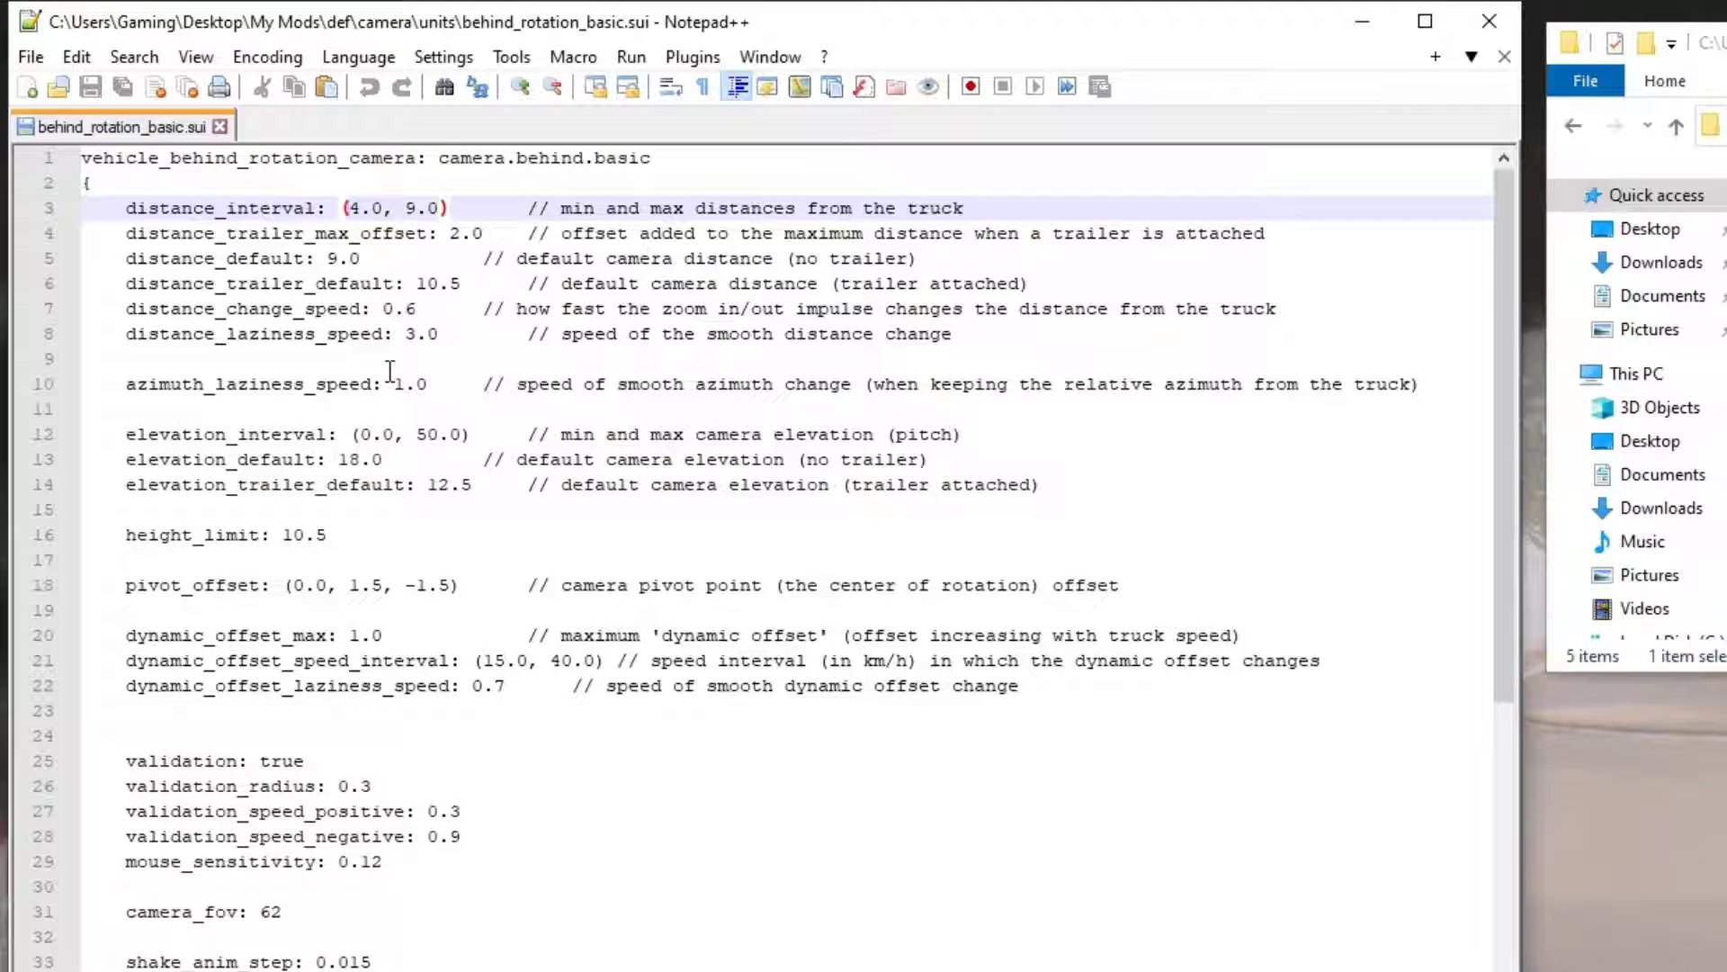
text(1)
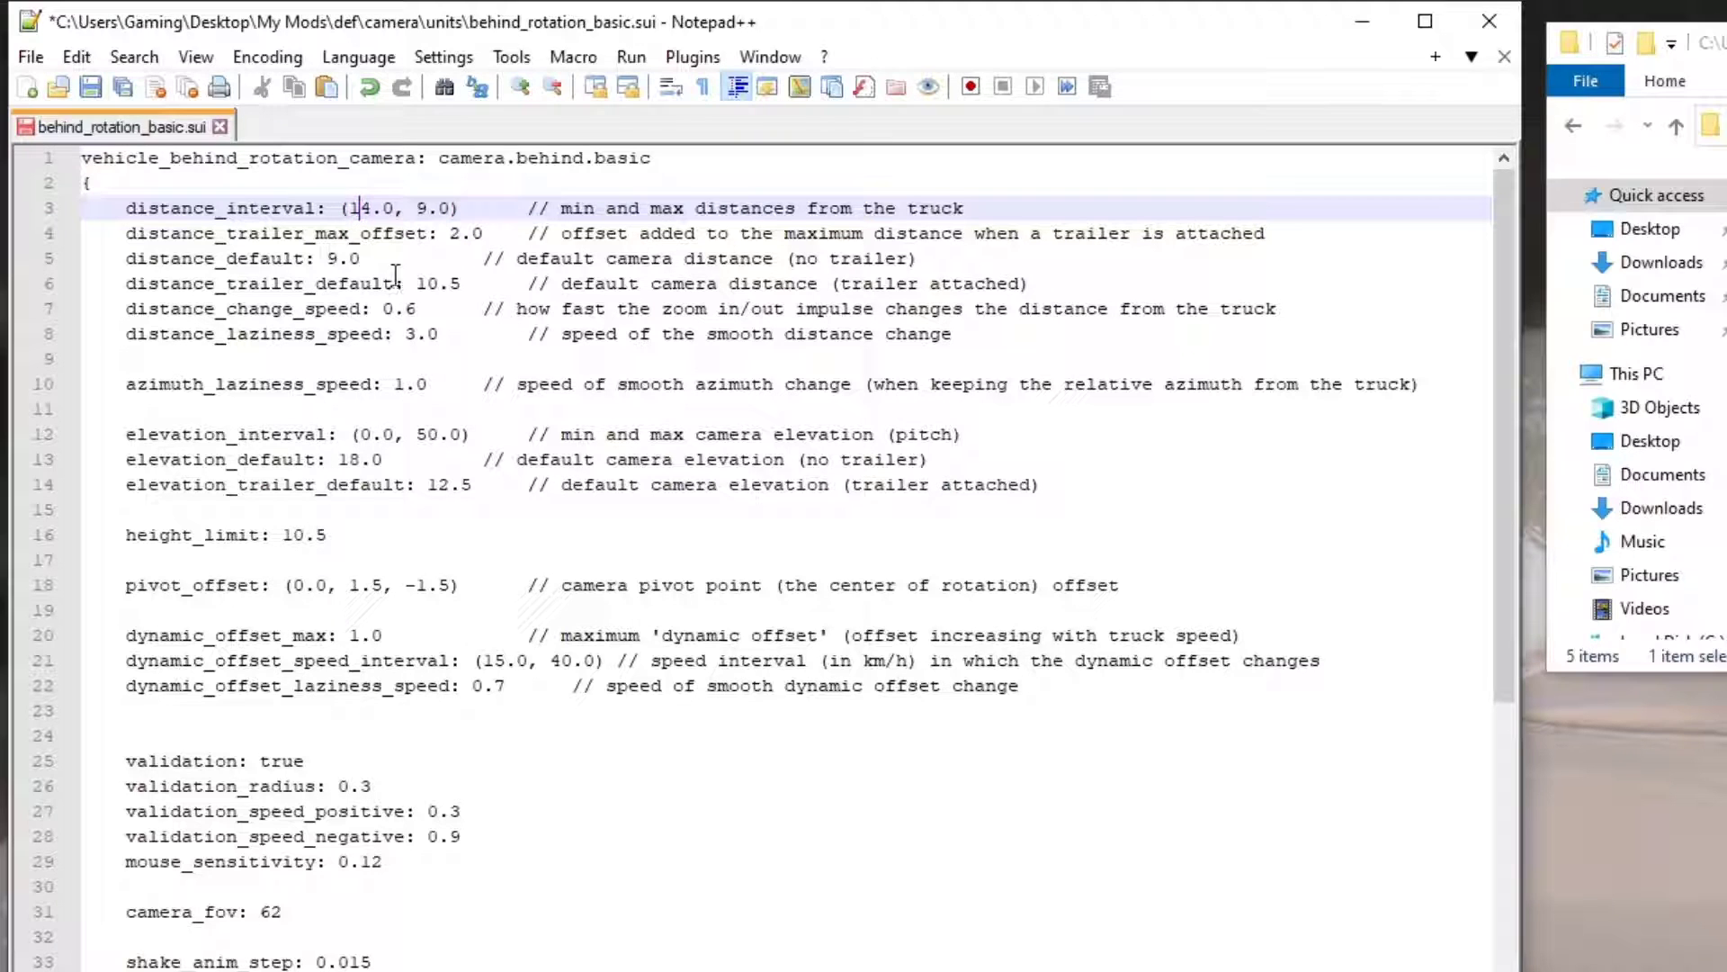
click(416, 208)
text(1)
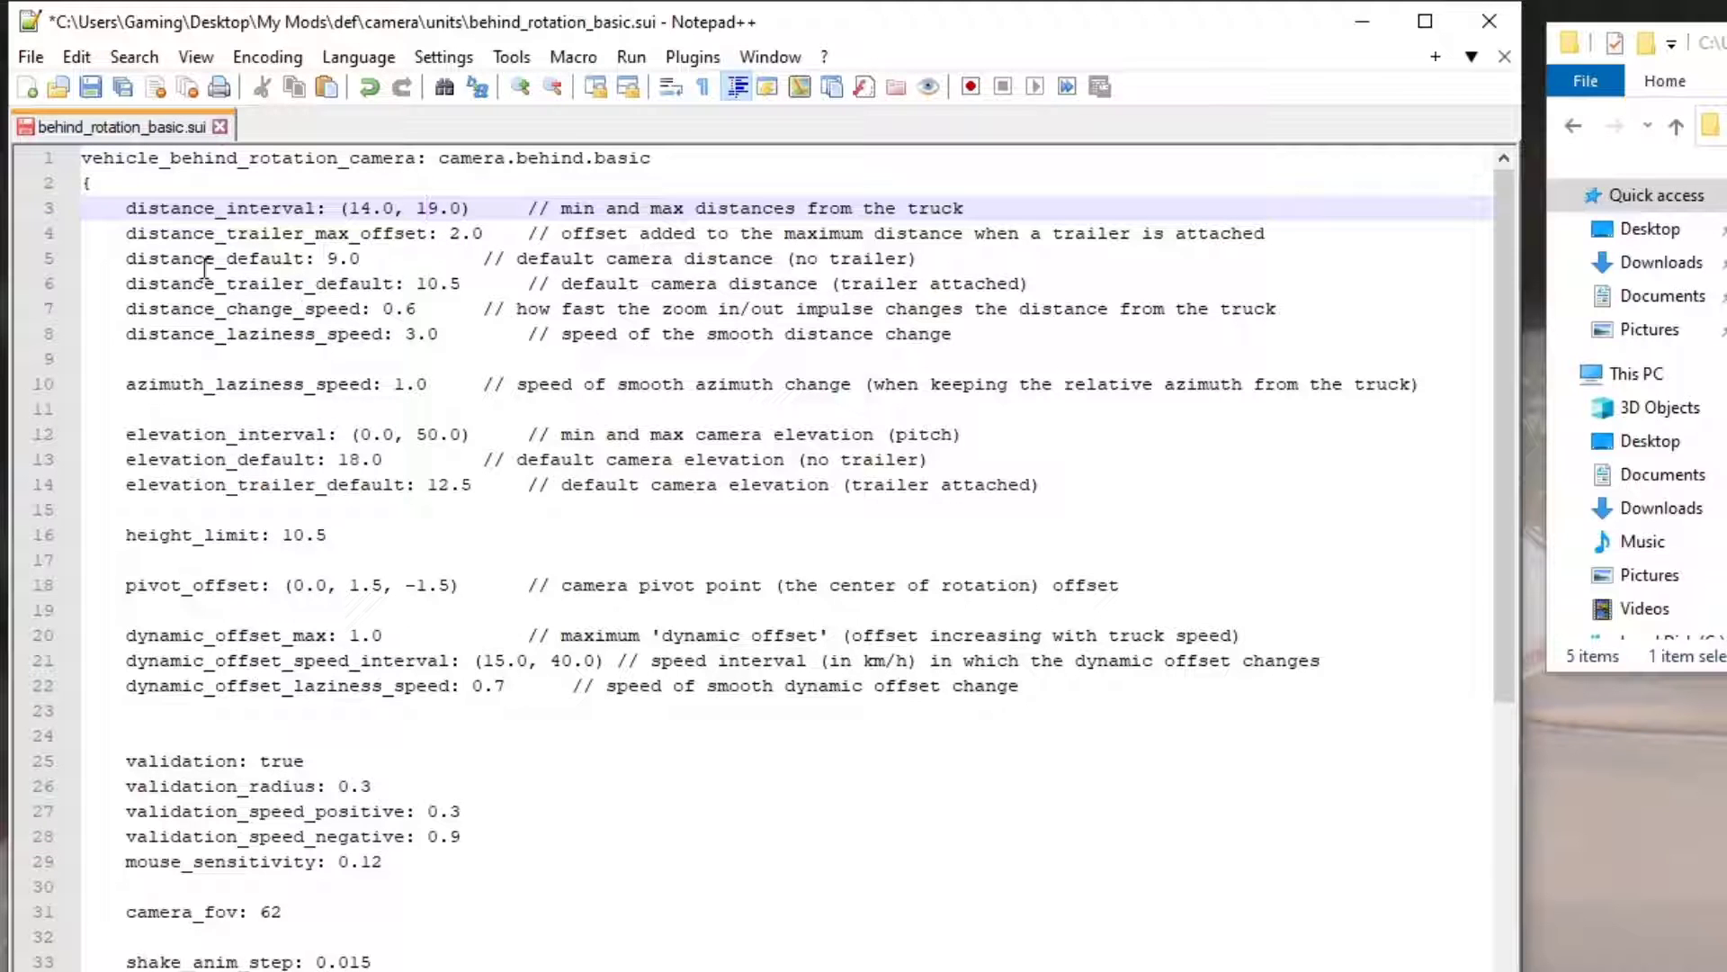
click(327, 258)
text(1)
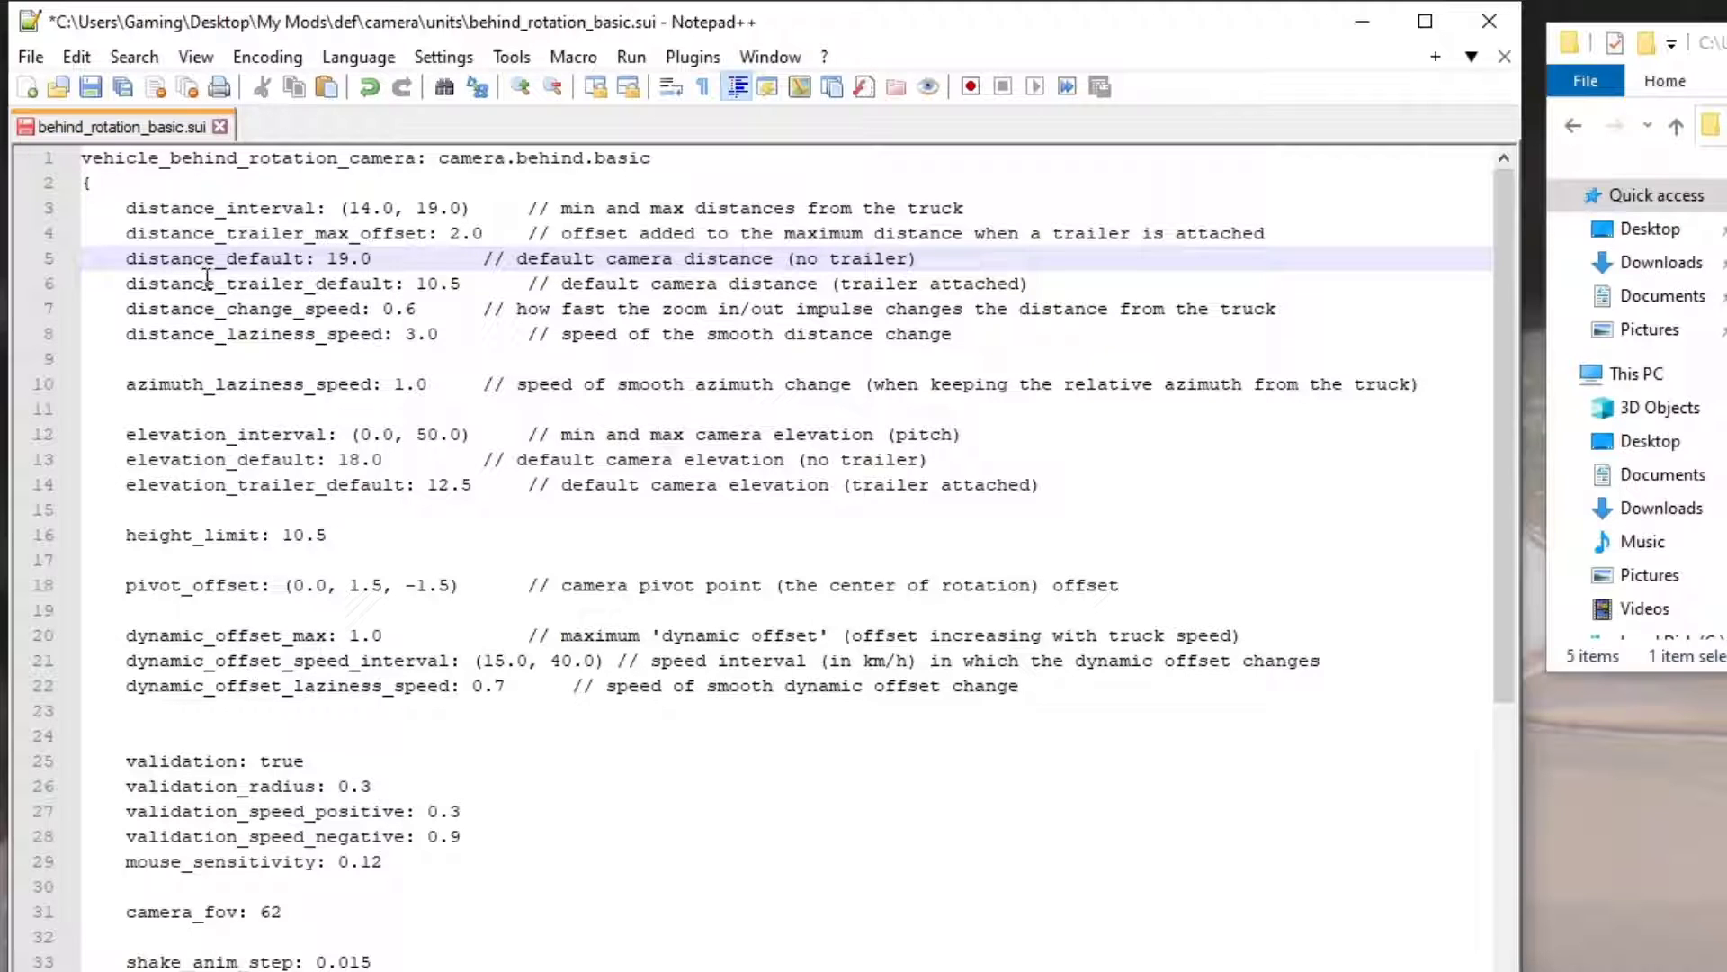
click(429, 279)
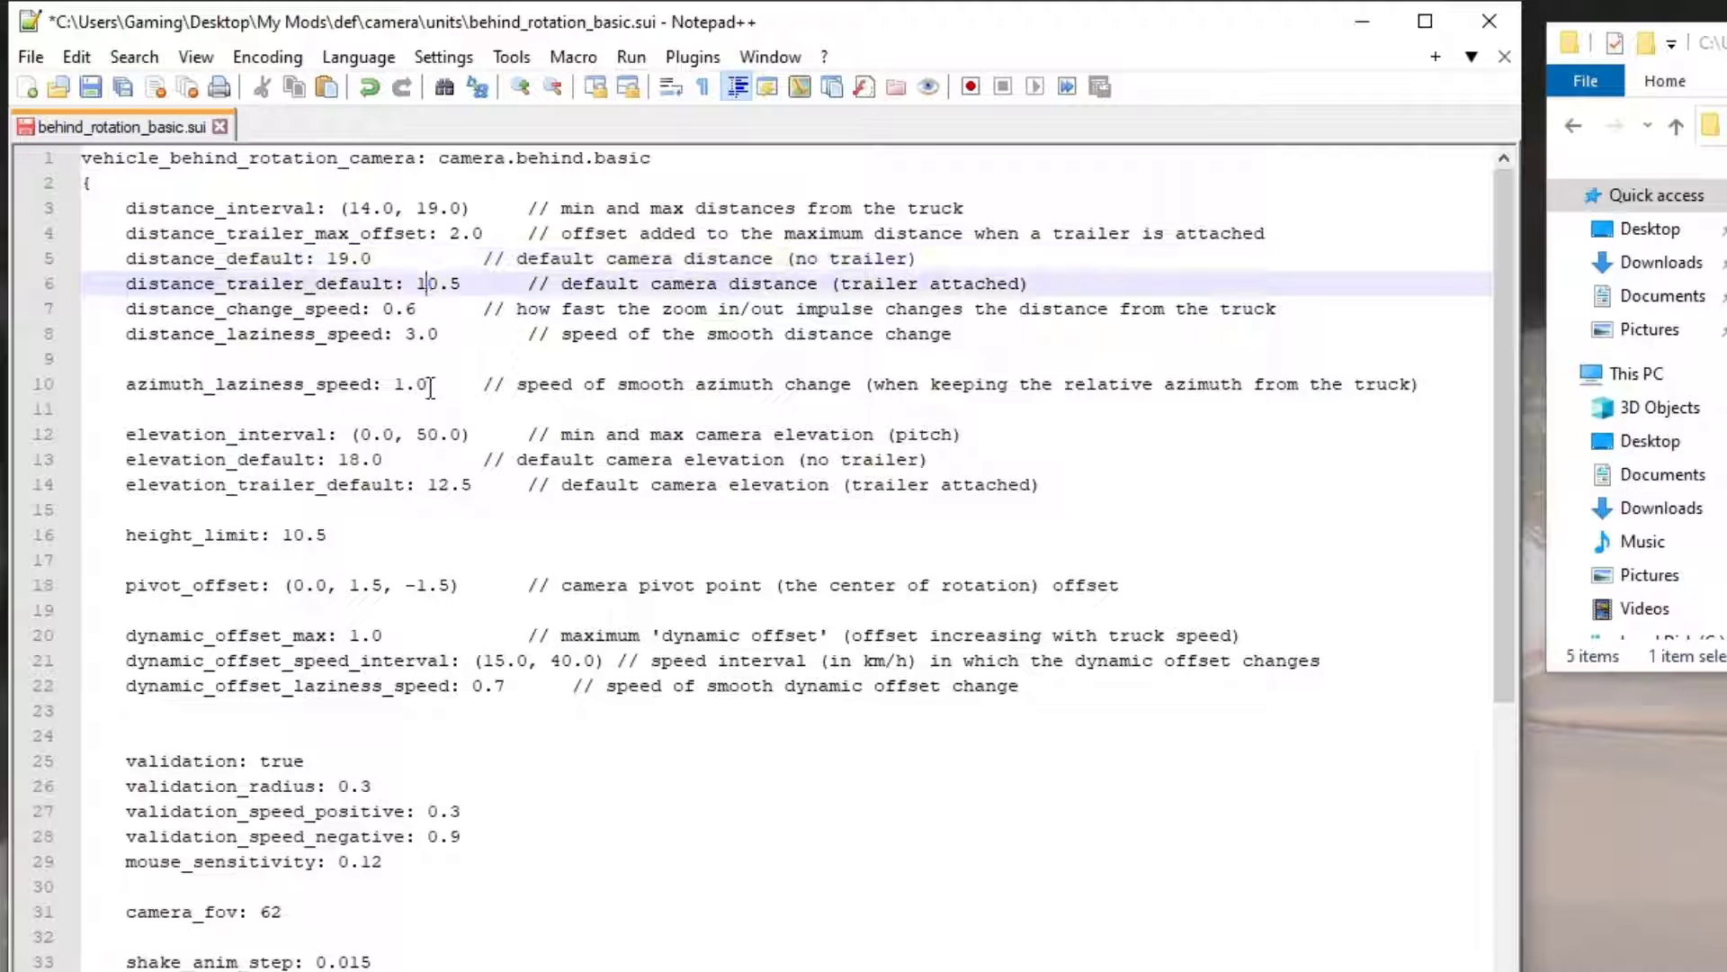
double_click(427, 284)
text(25)
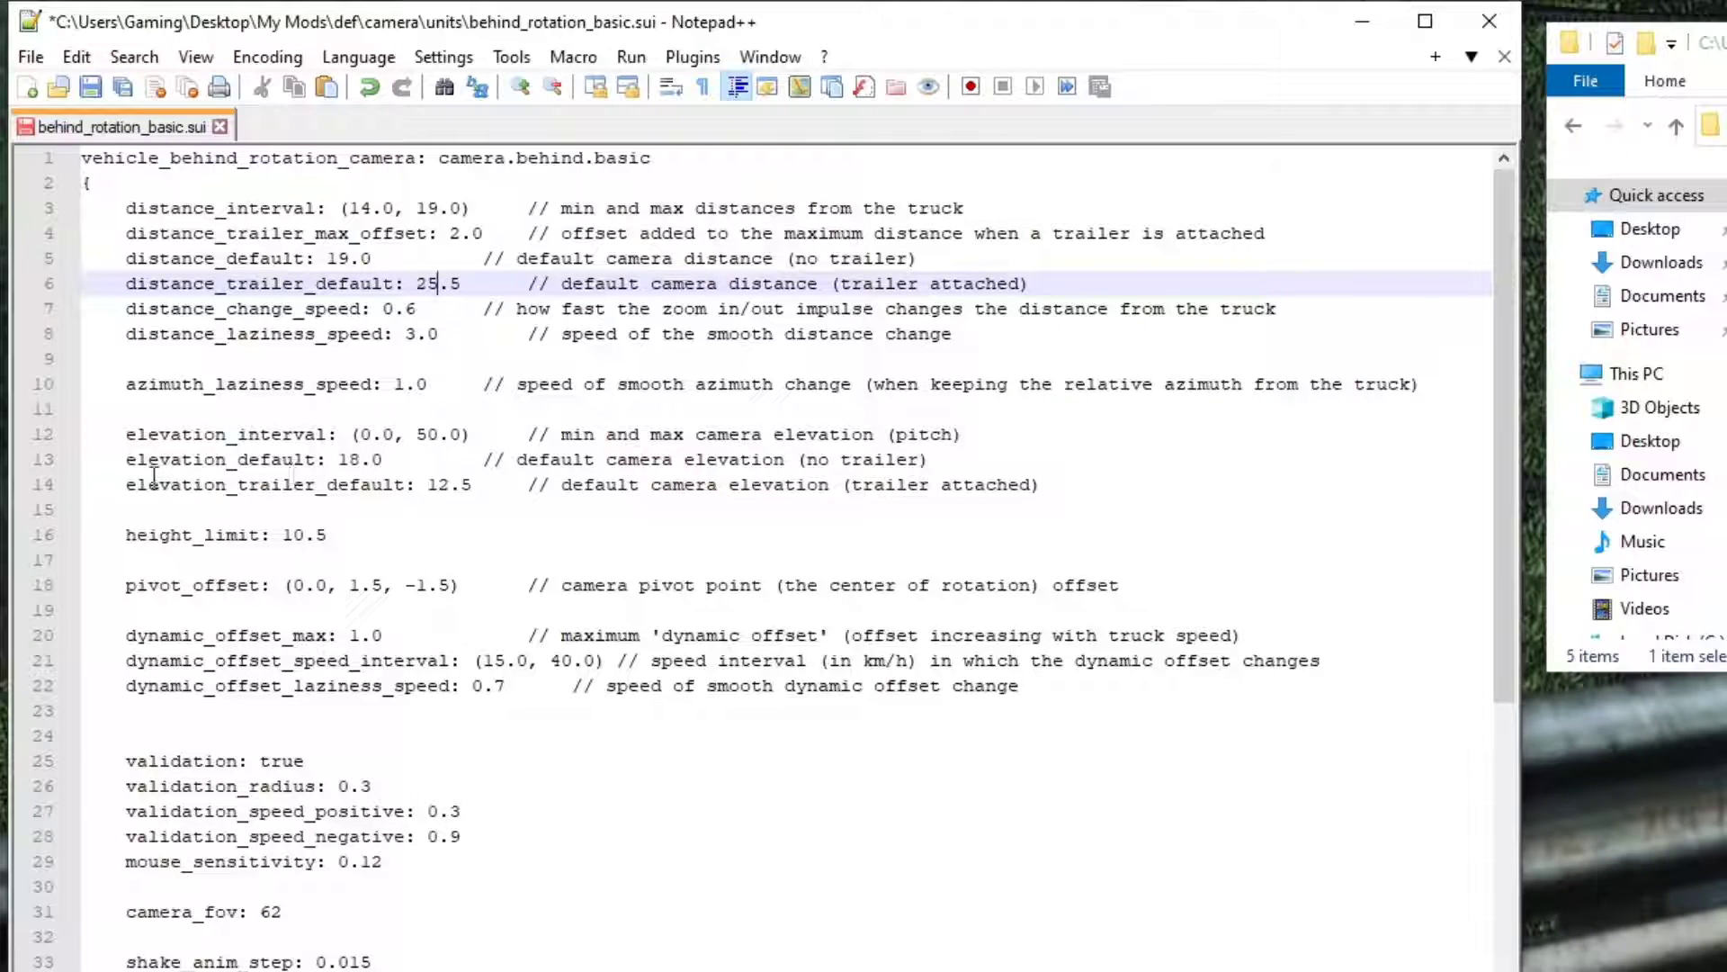
Change elevation_default on line 13 from 18.0 to 10.0.
click(351, 458)
key(Delete)
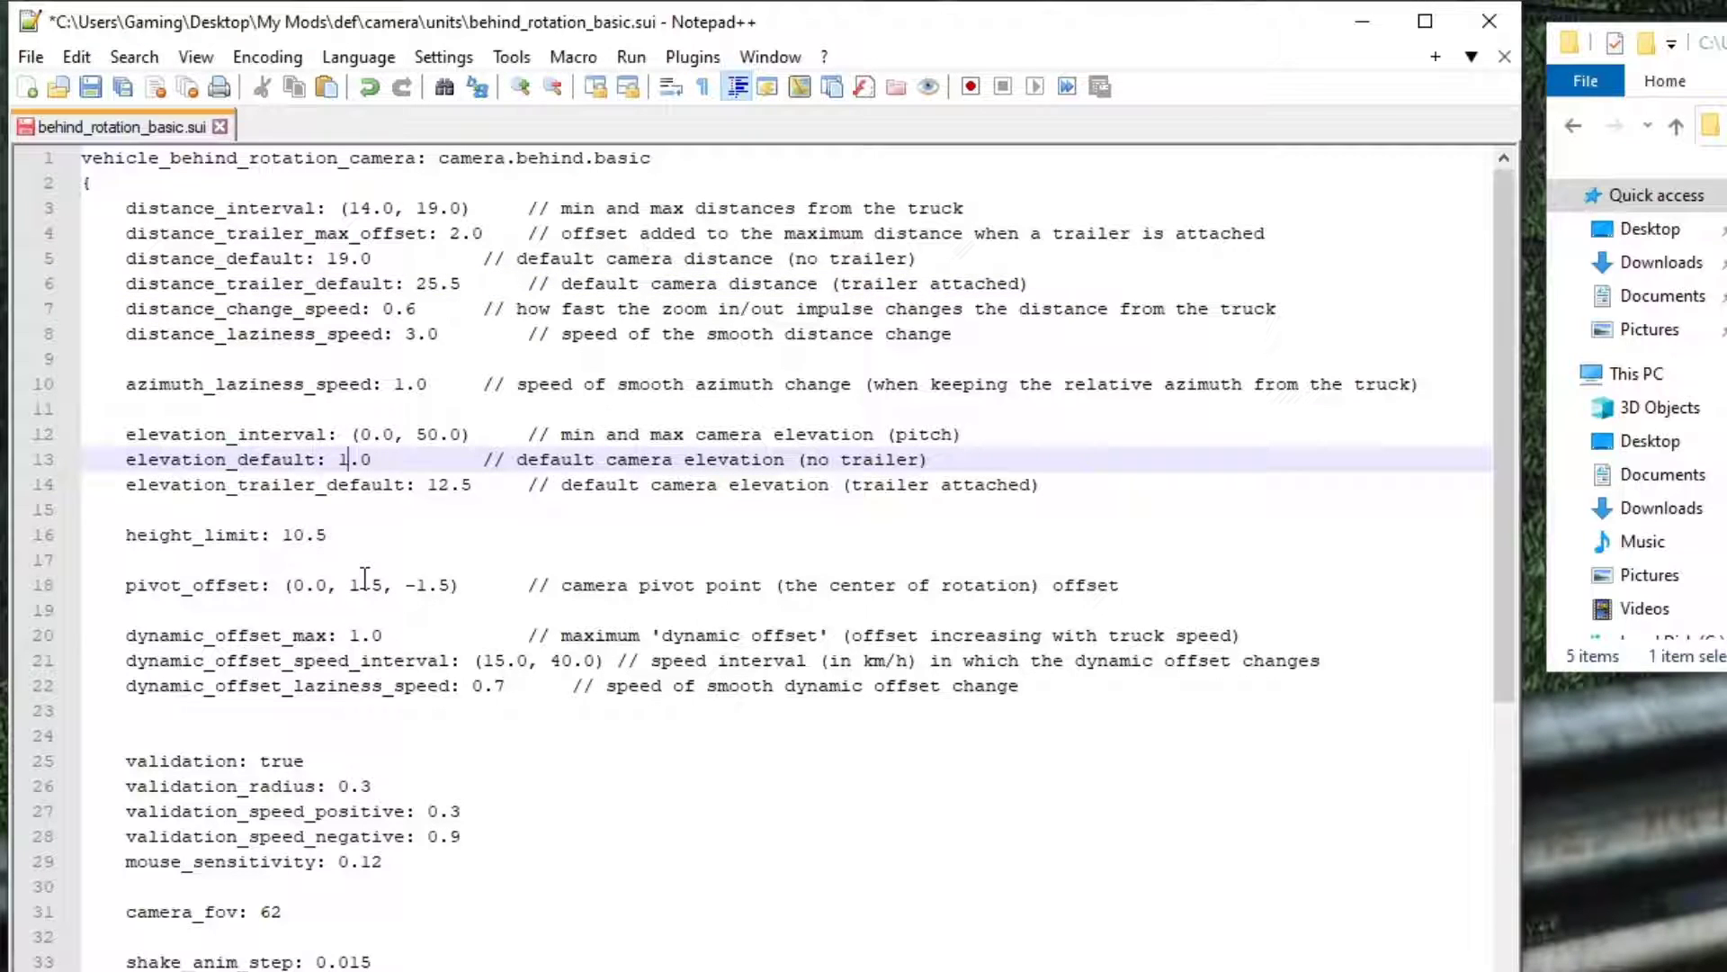
text(0)
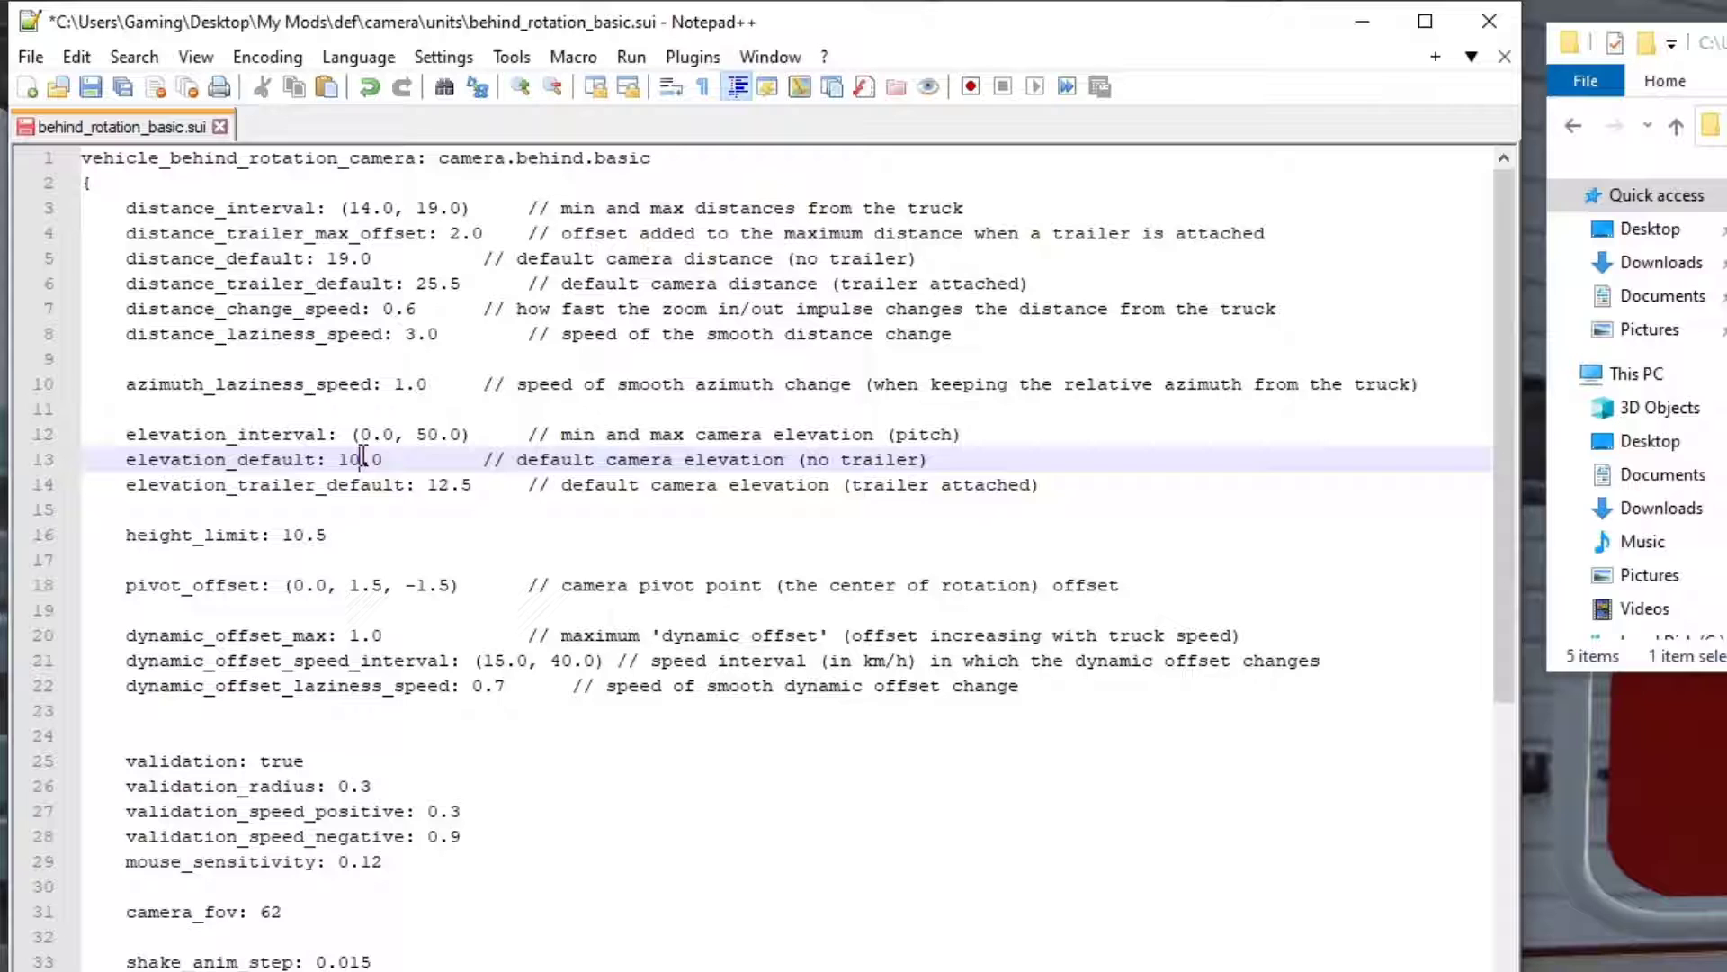
Try a new height_limit value on line 16, then restore it to 10.5.
click(319, 534)
key(BackSpace)
key(BackSpace)
key(BackSpace)
key(BackSpace)
text(18.0)
key(Left)
key(Left)
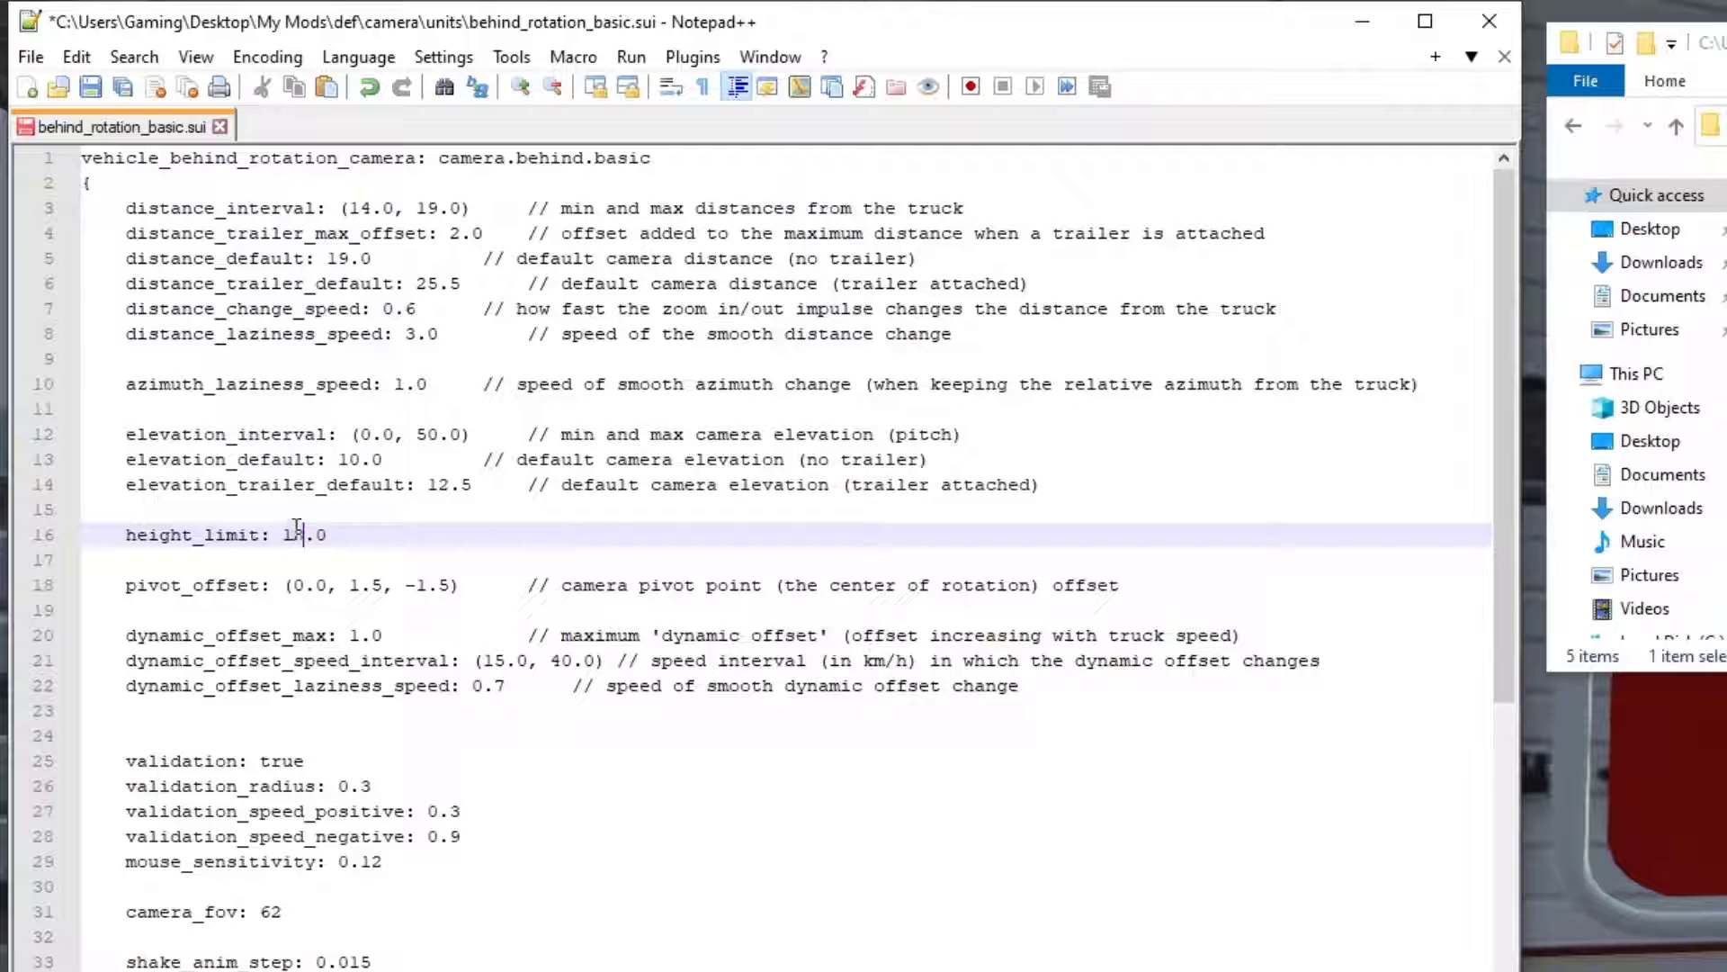
double_click(289, 533)
text(10)
key(Delete)
text(5)
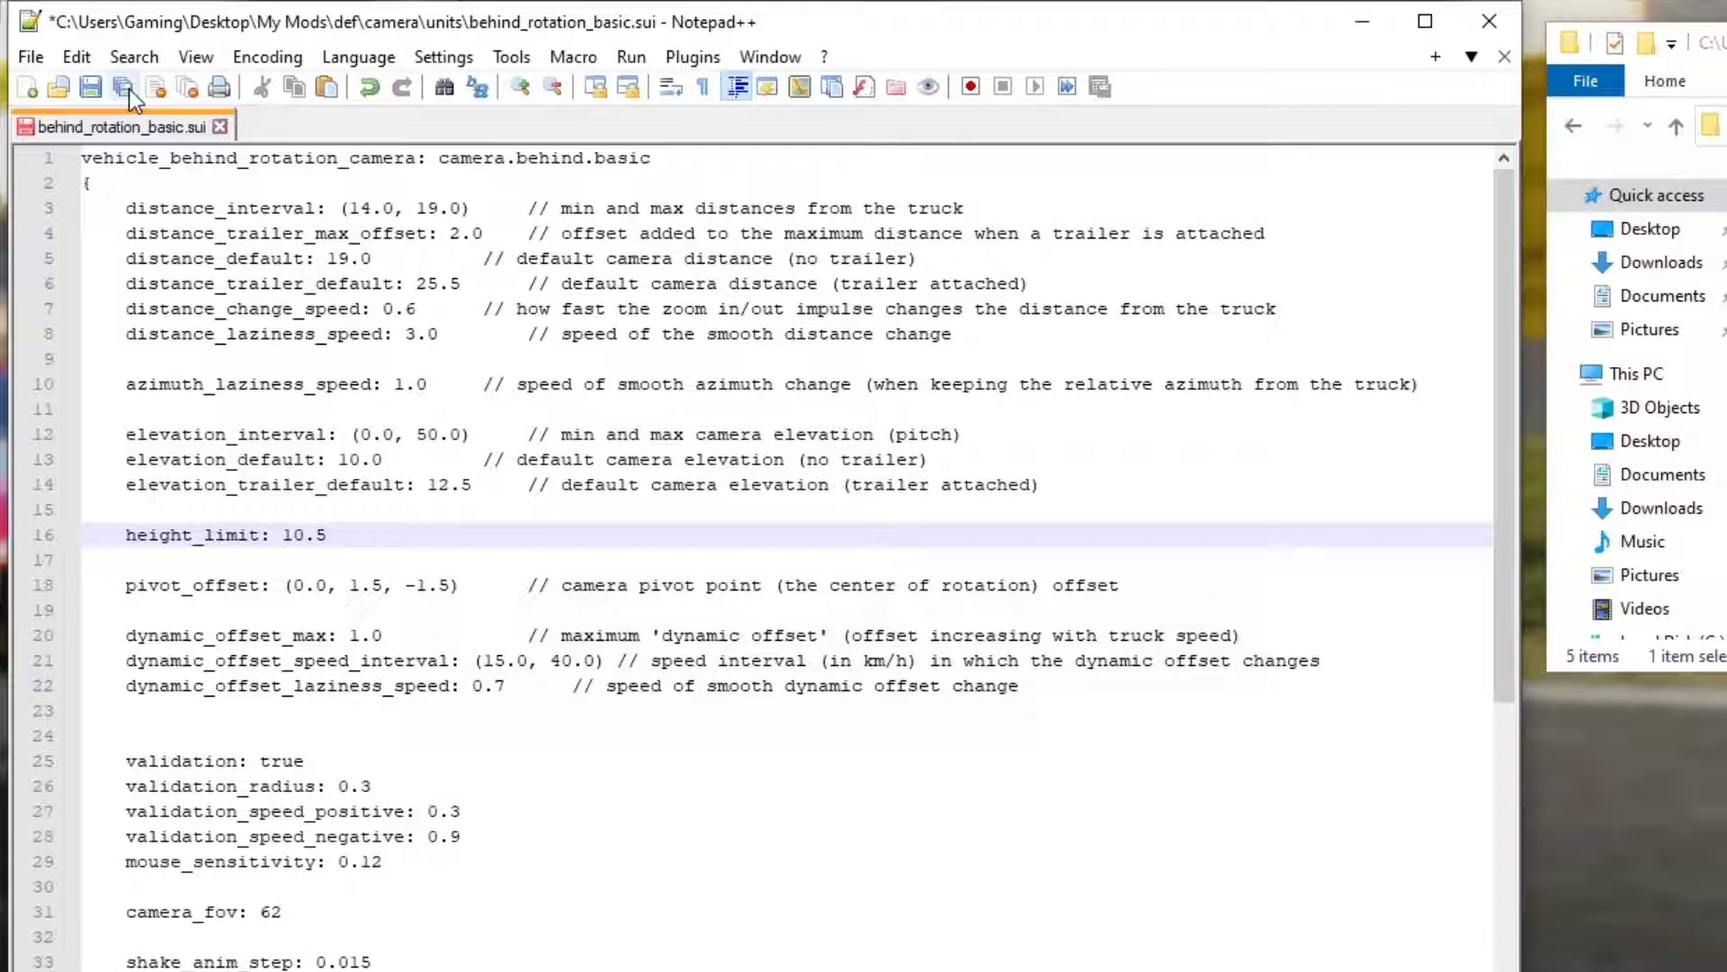
Review the edits, save behind_rotation_basic.sui with Save All, and close all open files.
scroll(600, 668, down, 4)
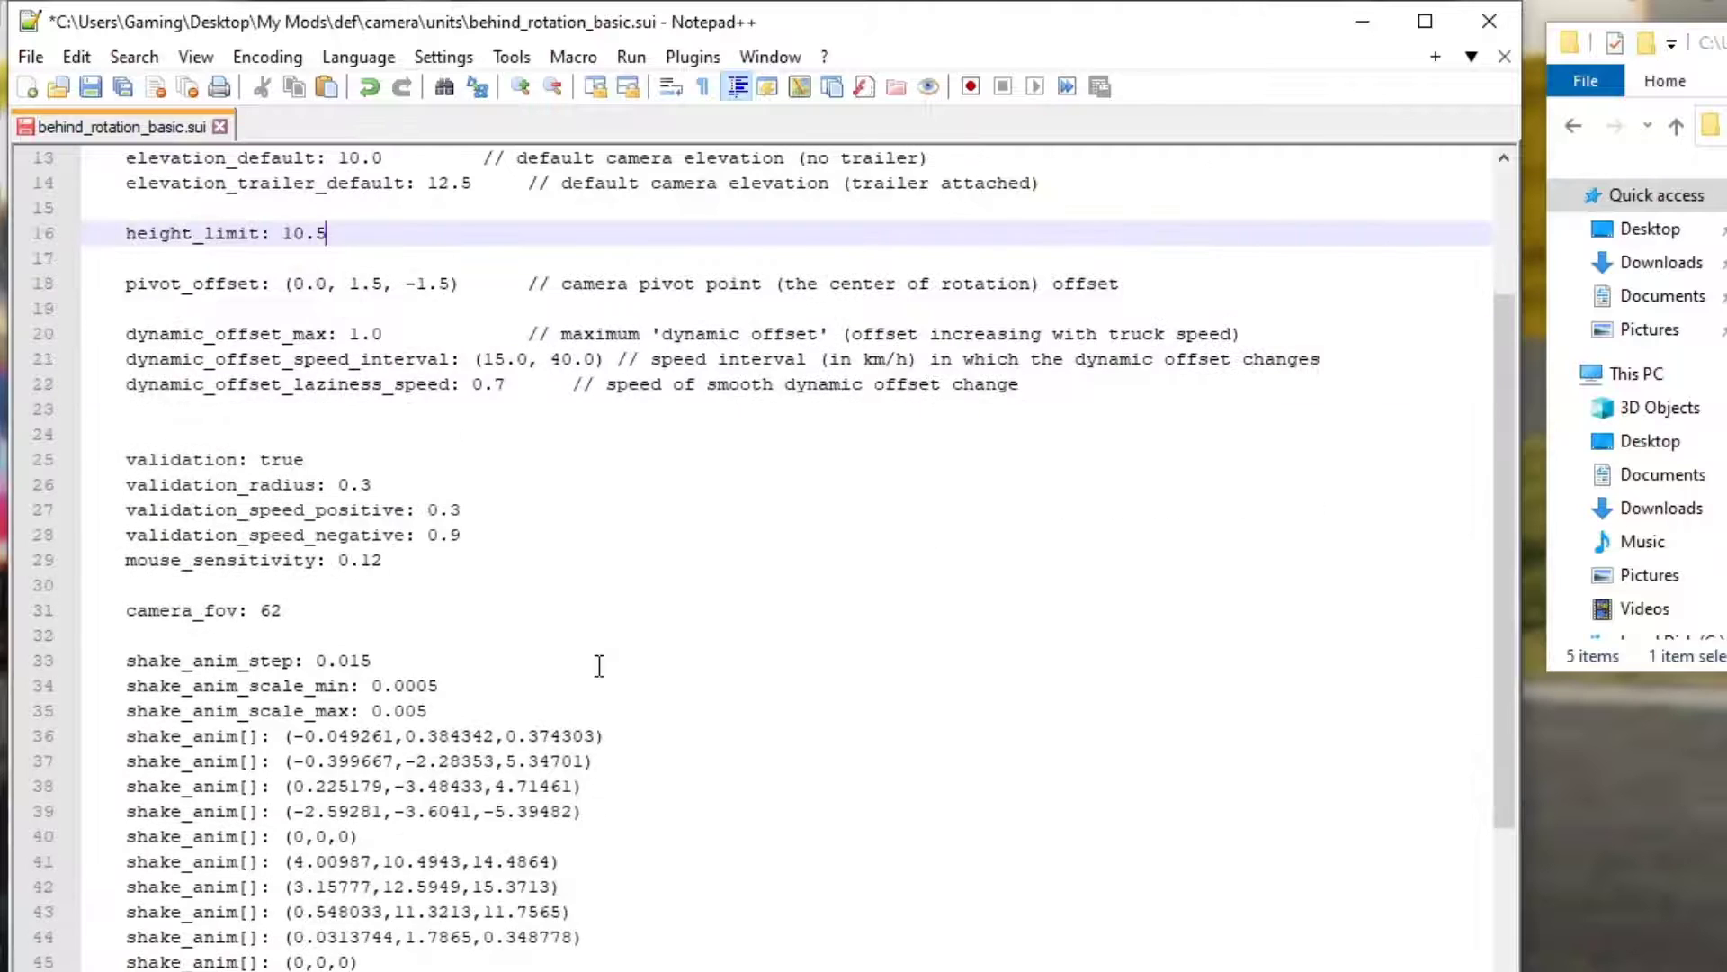
scroll(528, 699, down, 2)
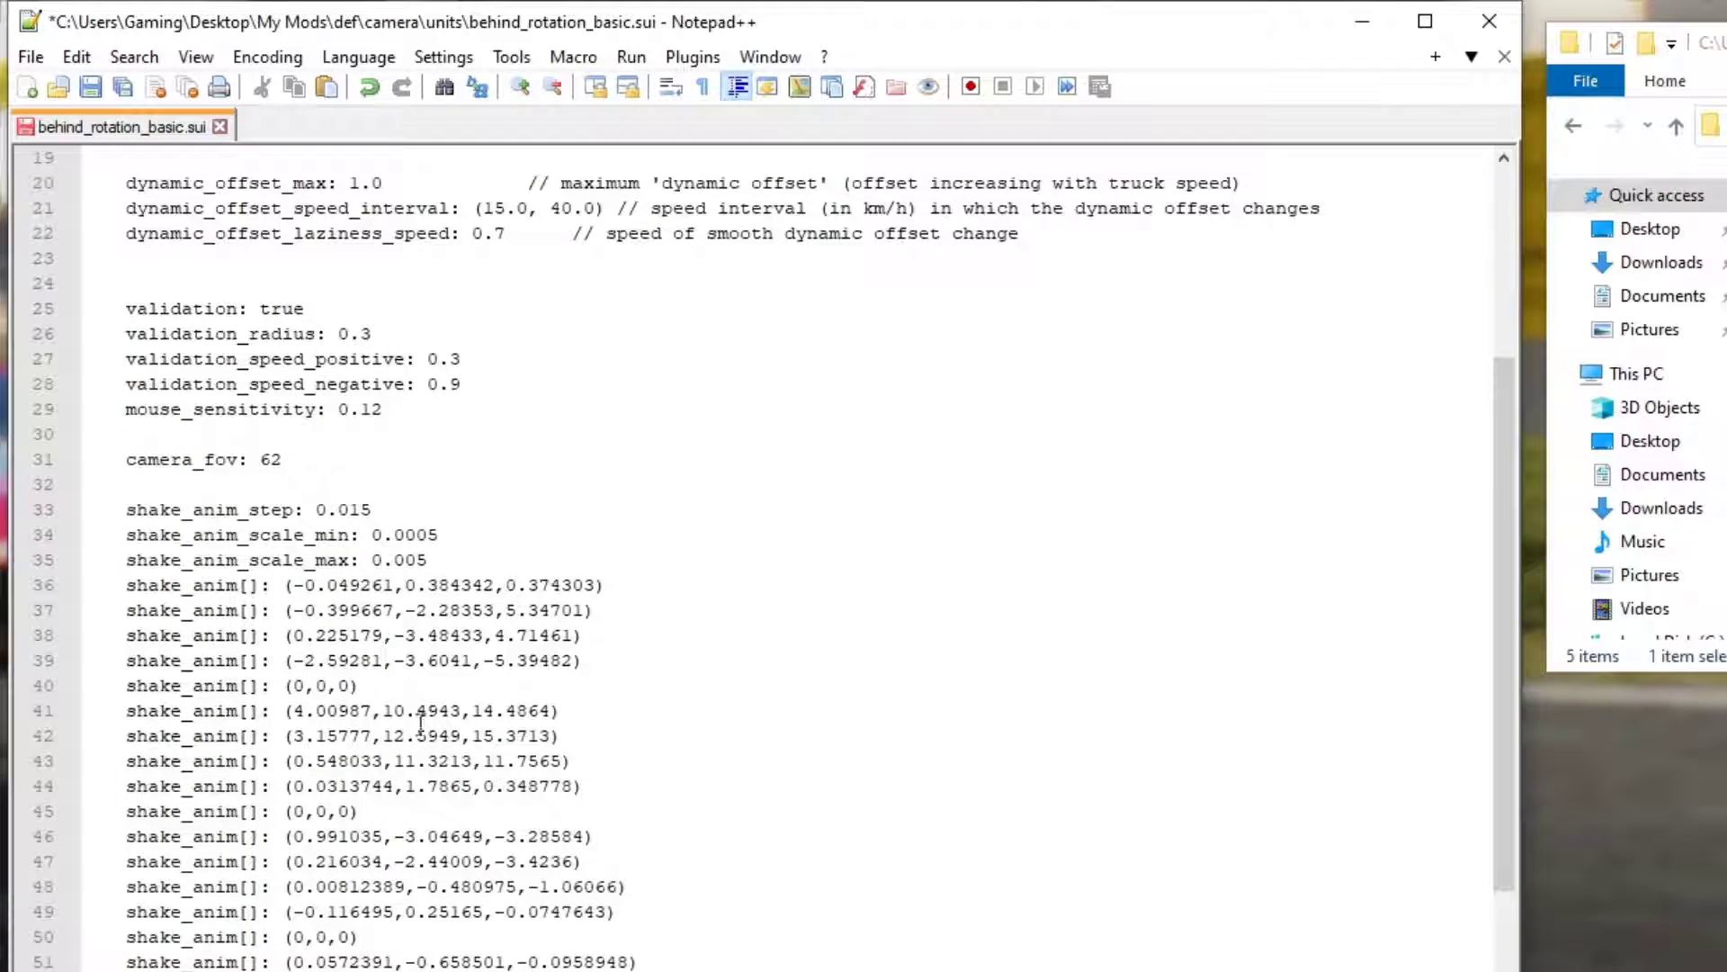
scroll(282, 868, up, 5)
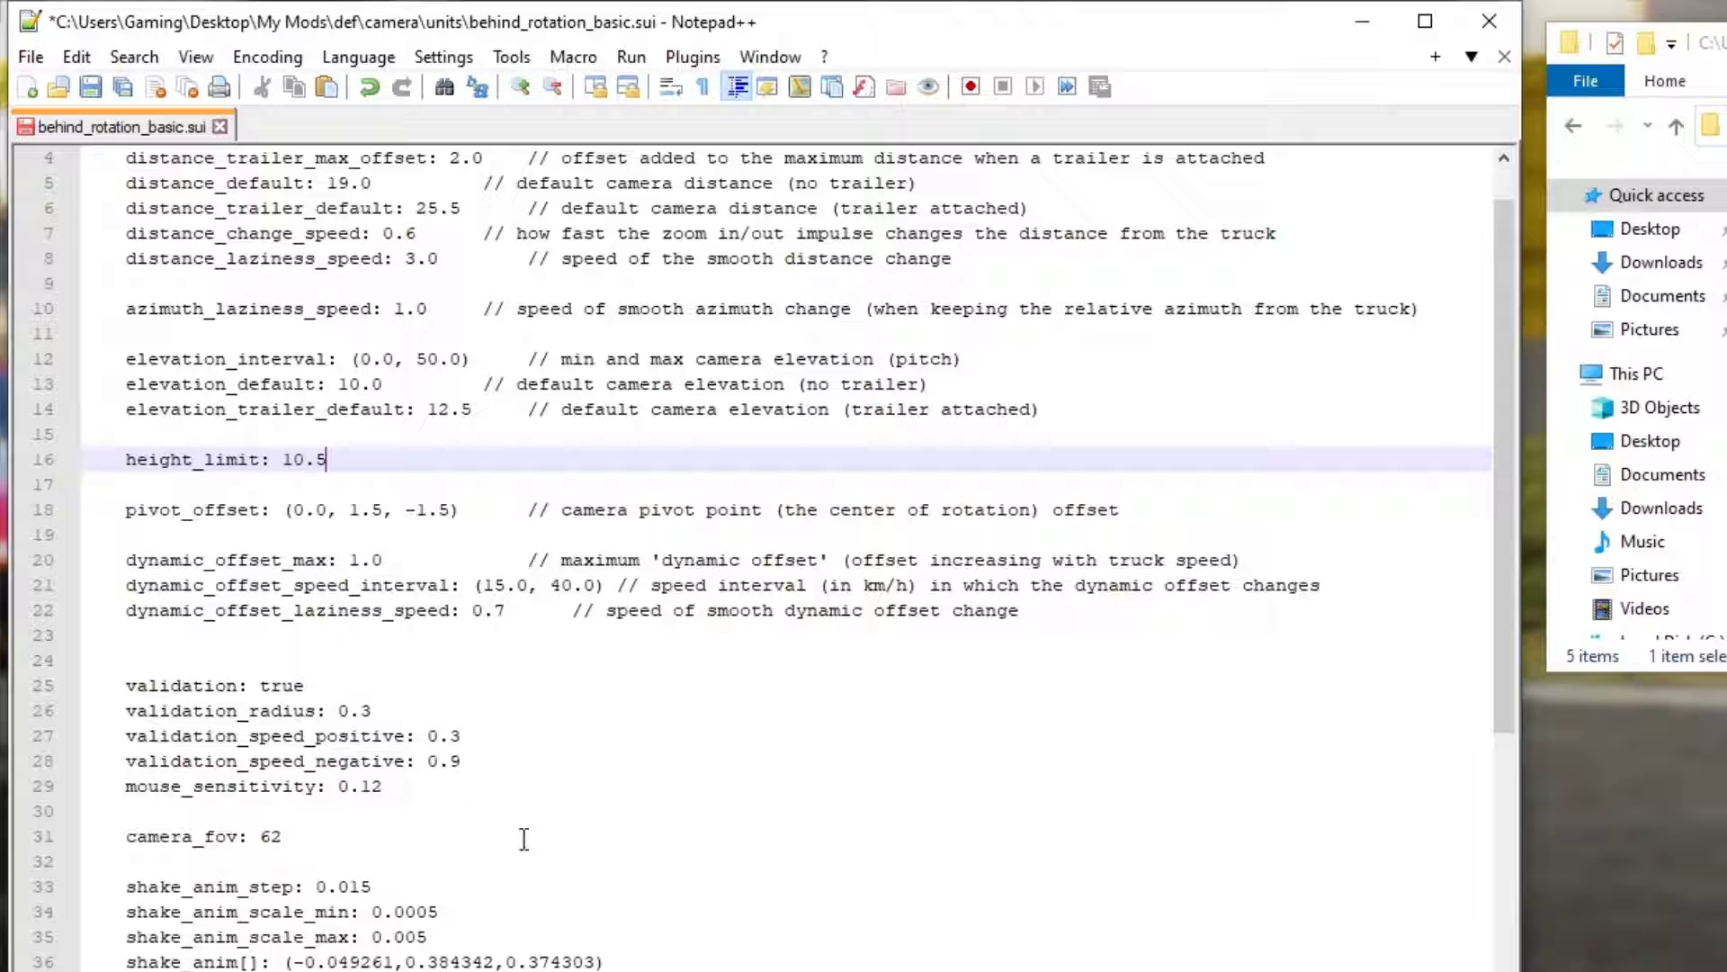
scroll(832, 706, up, 1)
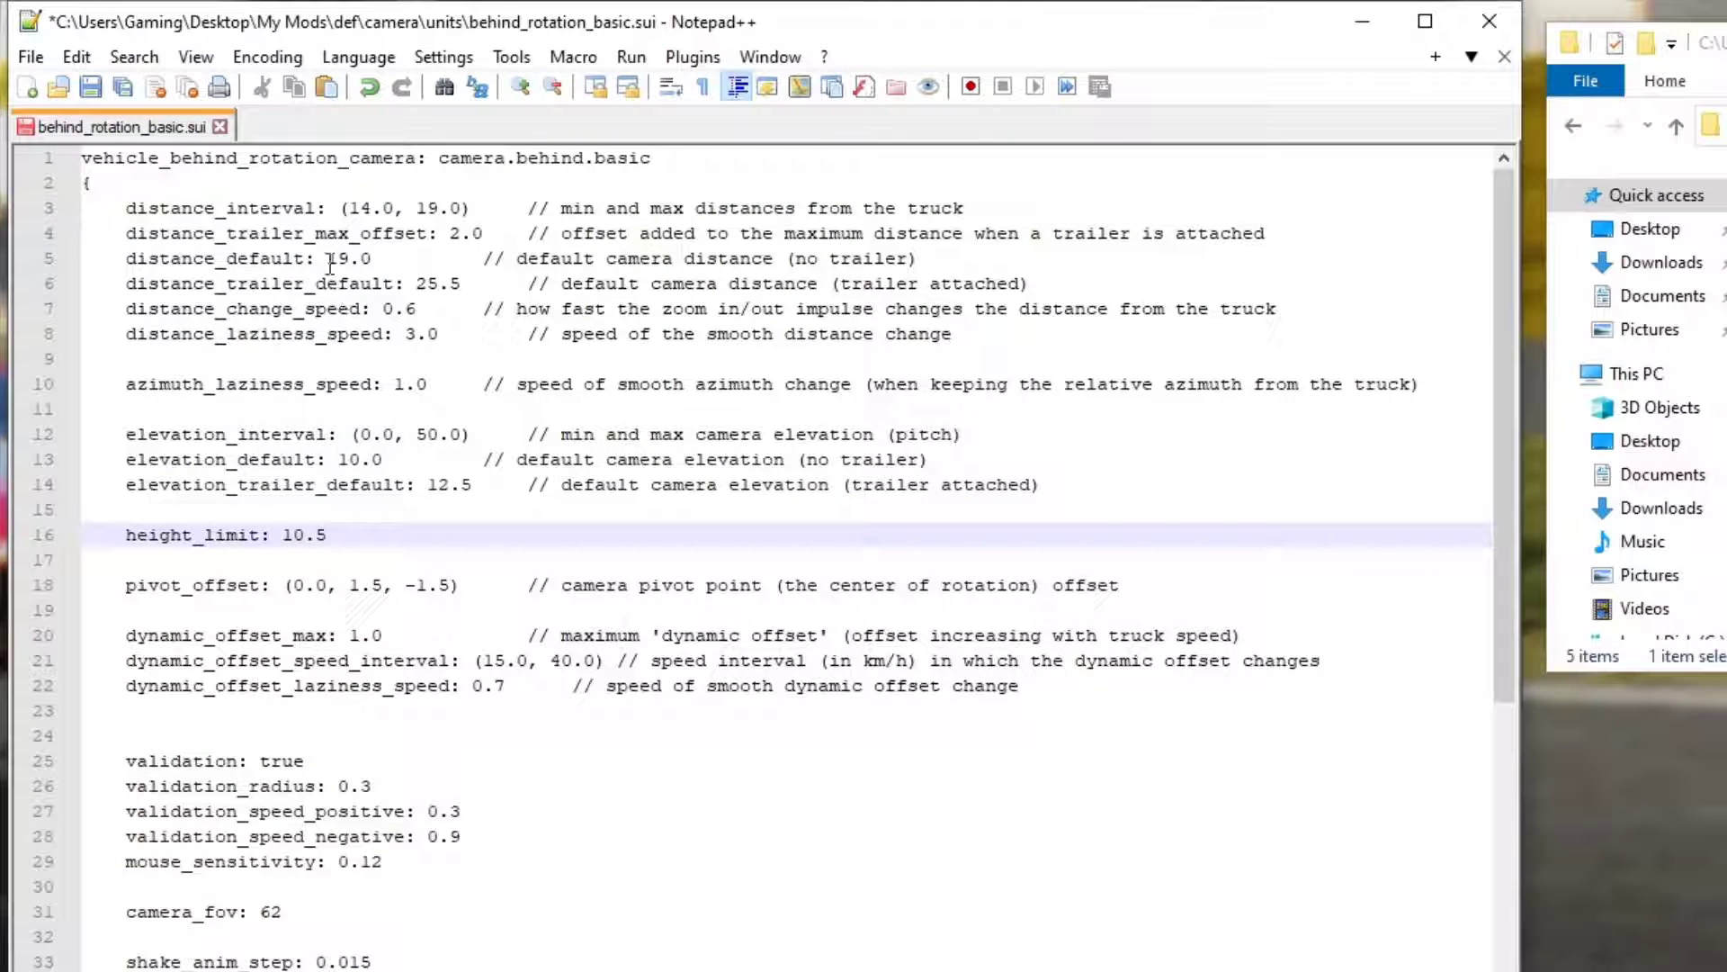
click(122, 87)
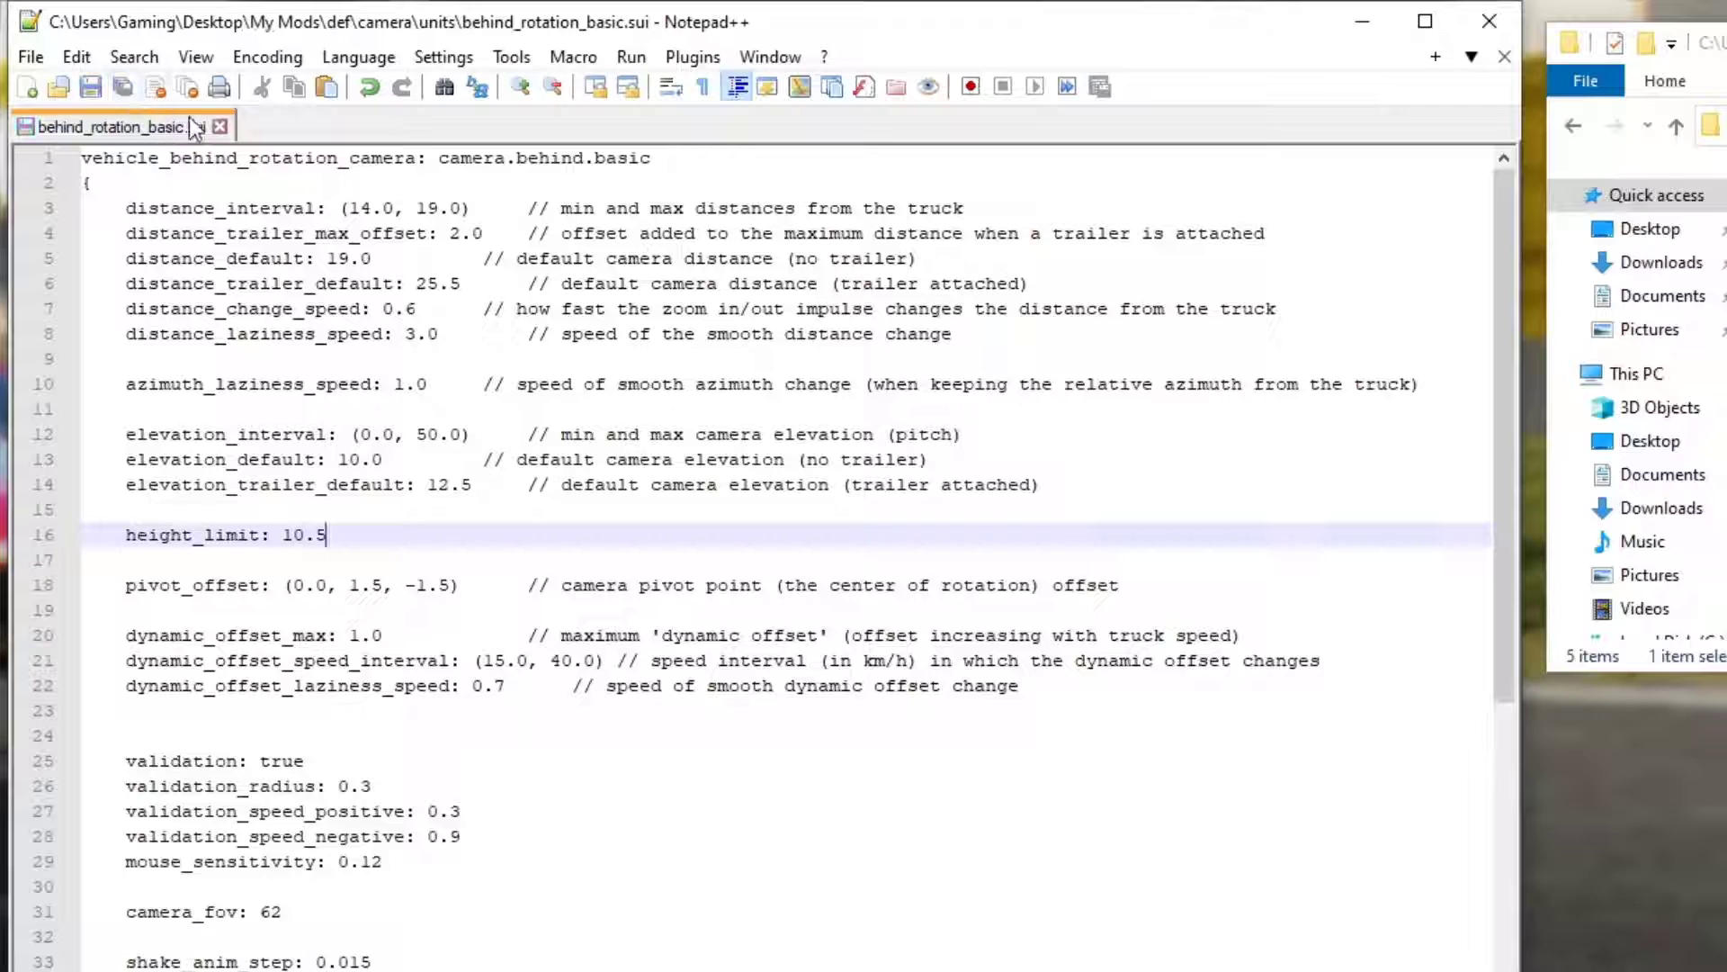
click(186, 90)
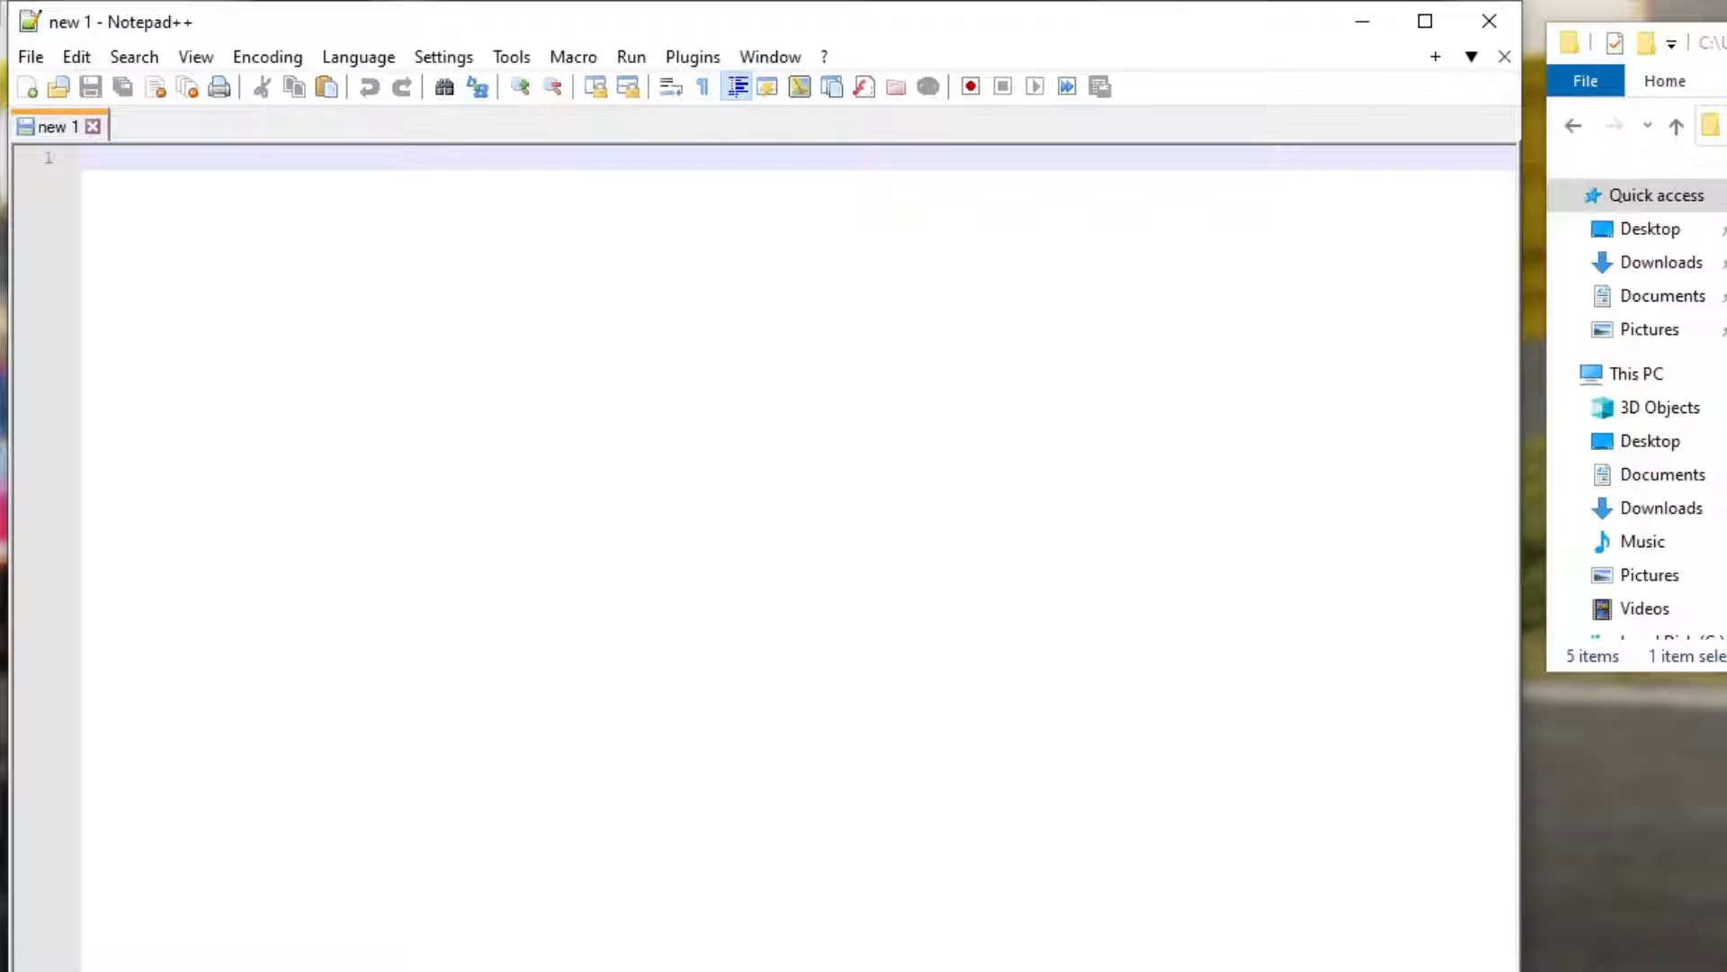